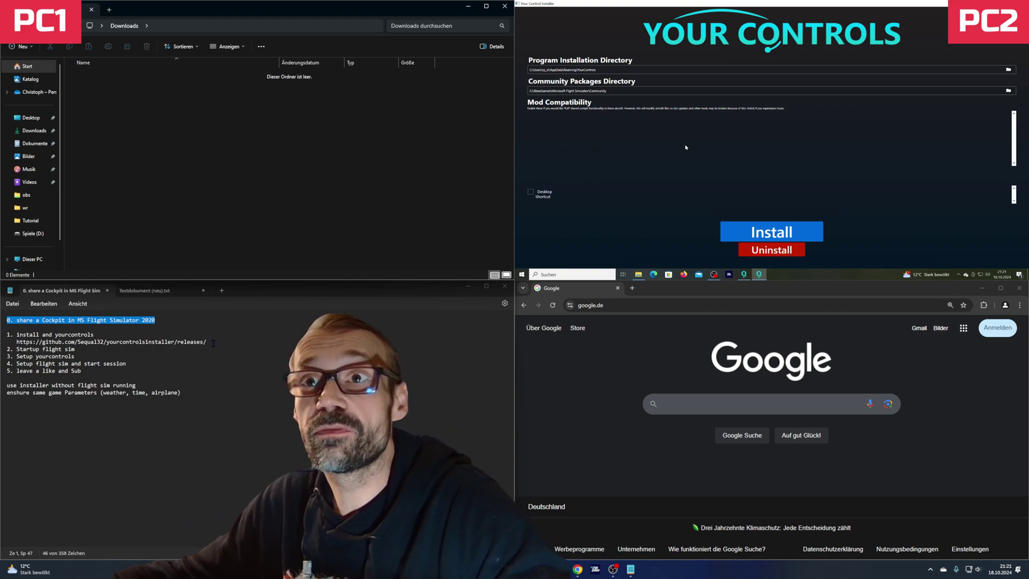
# - Copy the yourcontrolsinstaller releases link from Notepad and open it in Chrome
pyautogui.moveTo(213, 343); pyautogui.dragTo(18, 345)
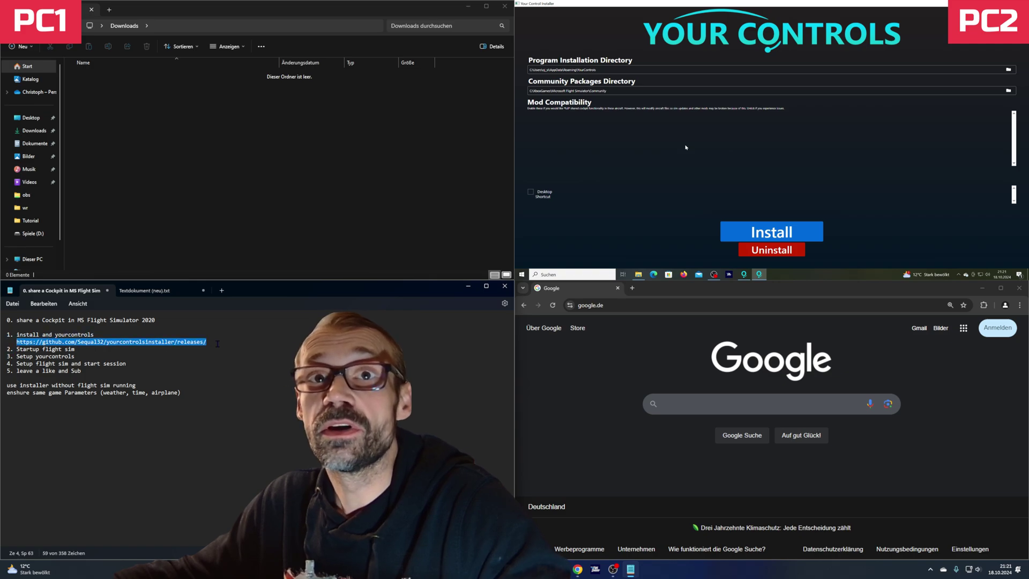
pyautogui.hotkey('ctrl', 'c')
pyautogui.click(621, 305)
pyautogui.hotkey('ctrl', 'v')
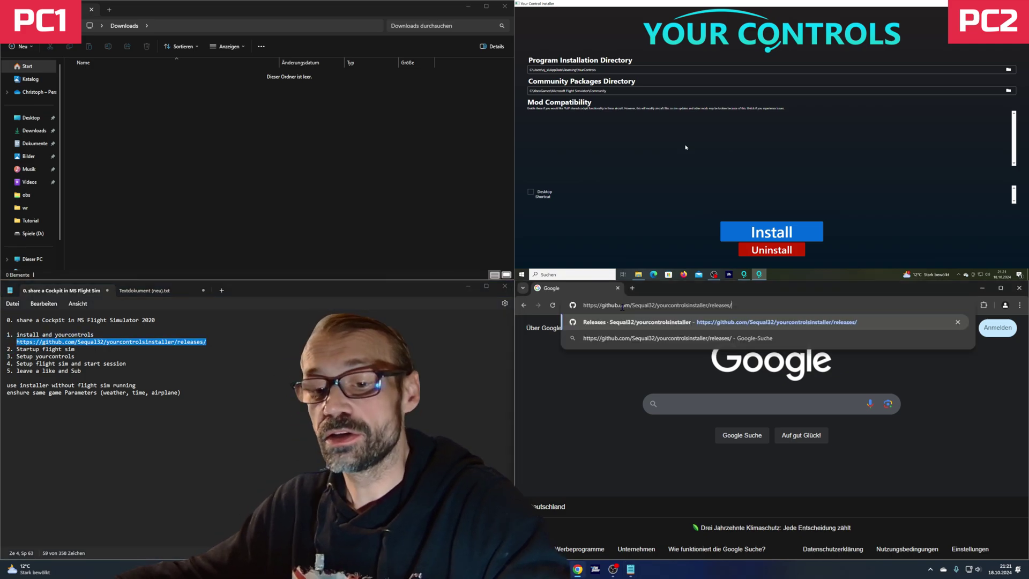
pyautogui.press('Return')
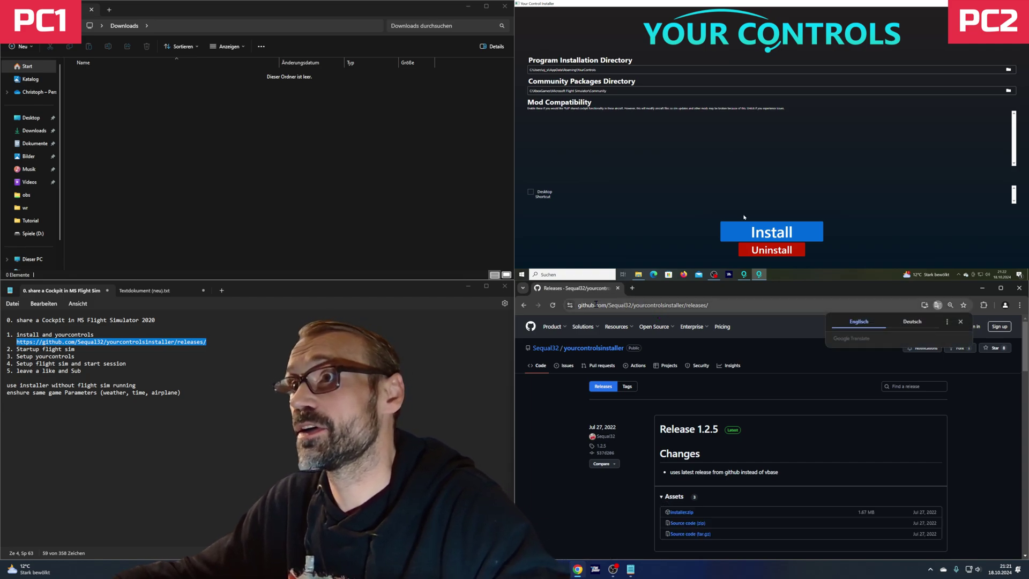
# - Dismiss the translation prompt, download installer.zip from Assets, and select the downloaded ZIP
pyautogui.click(640, 306)
pyautogui.click(871, 424)
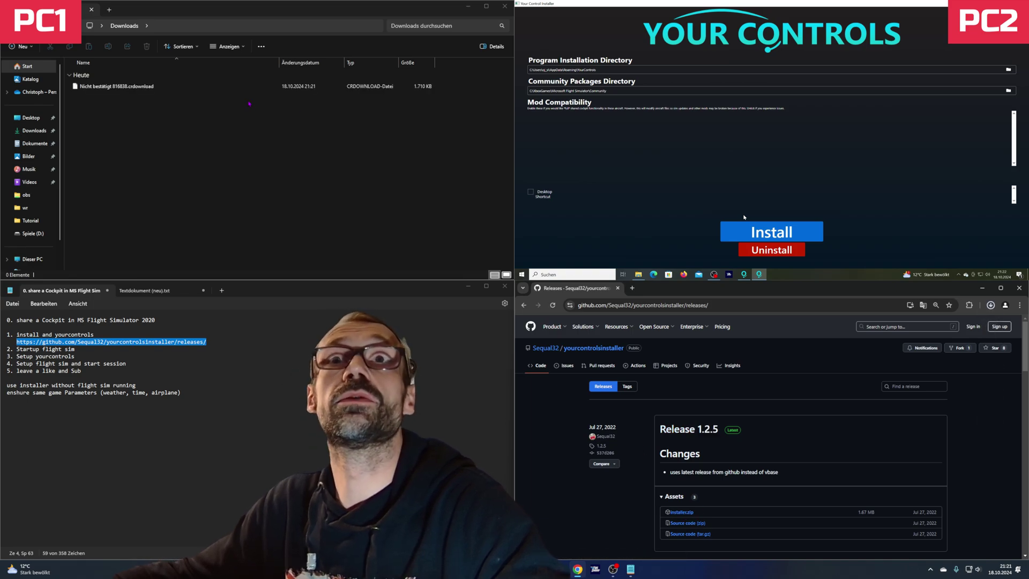
pyautogui.click(93, 87)
# - Extract installer.zip into Downloads and run the extracted installer
pyautogui.rightClick(92, 87)
pyautogui.click(134, 124)
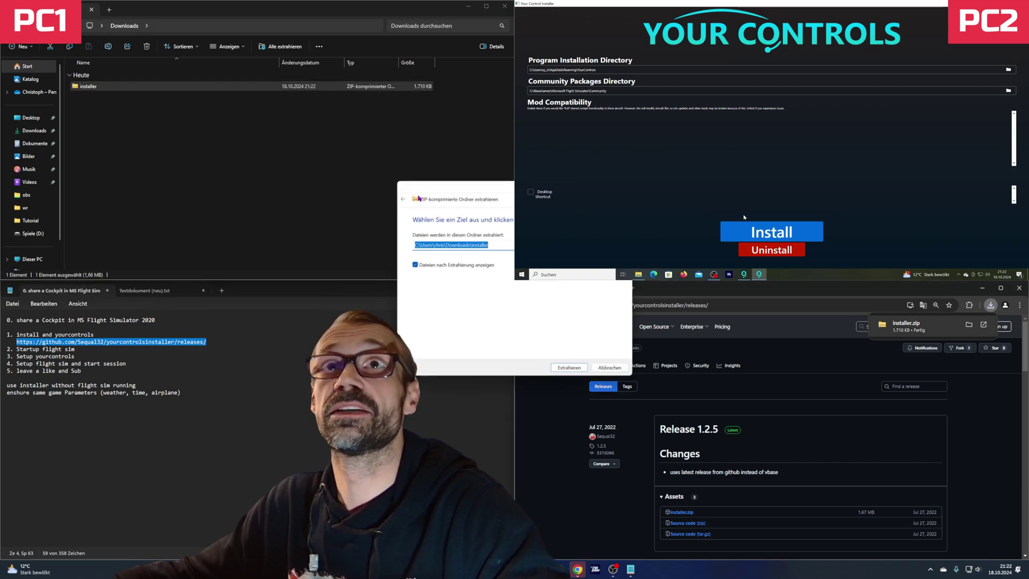
pyautogui.click(567, 369)
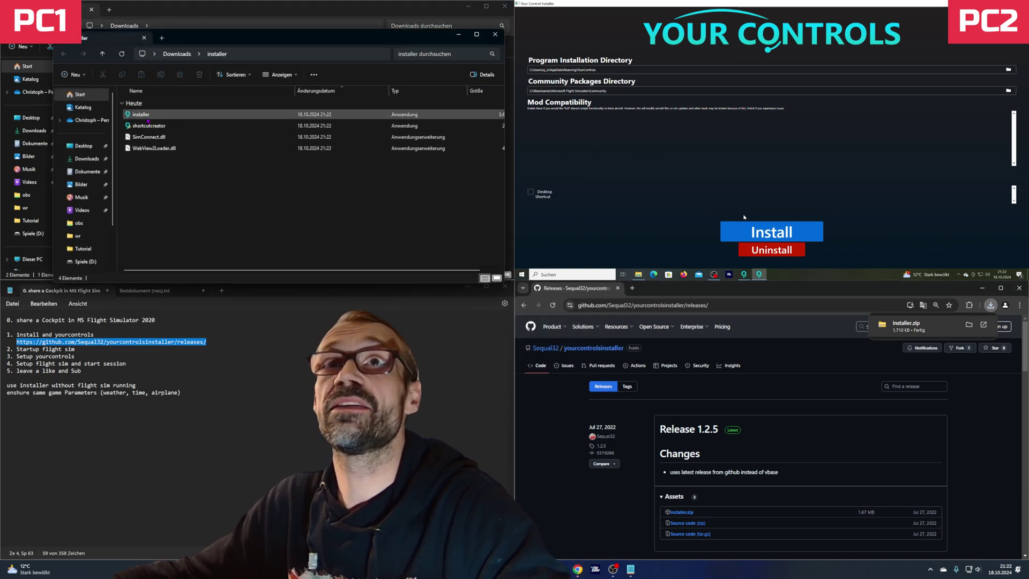
pyautogui.doubleClick(148, 119)
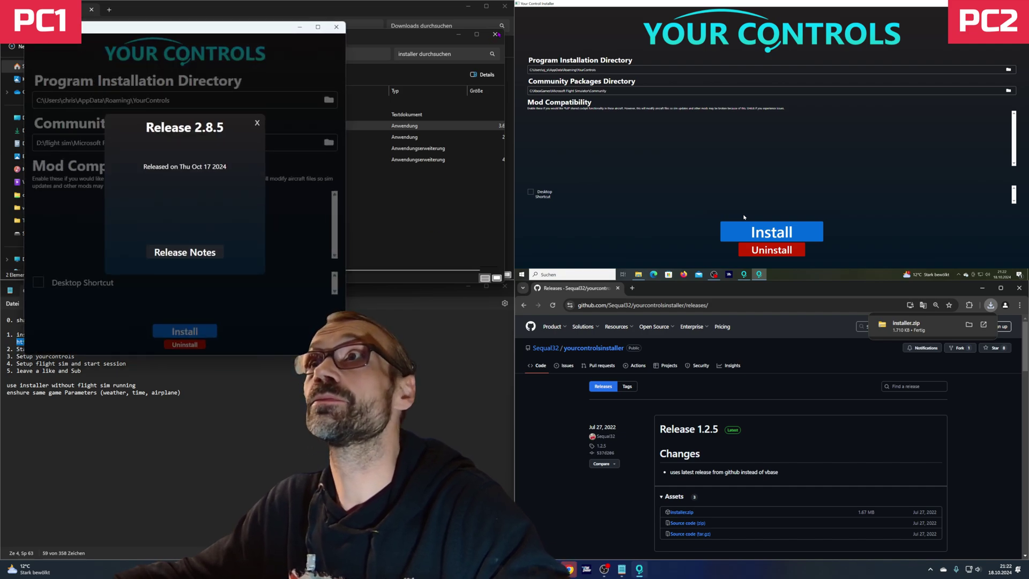
# - Close the Release 2.8.5 notice, enable Desktop Shortcut, and install YourControls on both PCs
pyautogui.click(236, 34)
pyautogui.moveTo(236, 34); pyautogui.dragTo(64, 38)
pyautogui.moveTo(64, 3); pyautogui.dragTo(160, 0)
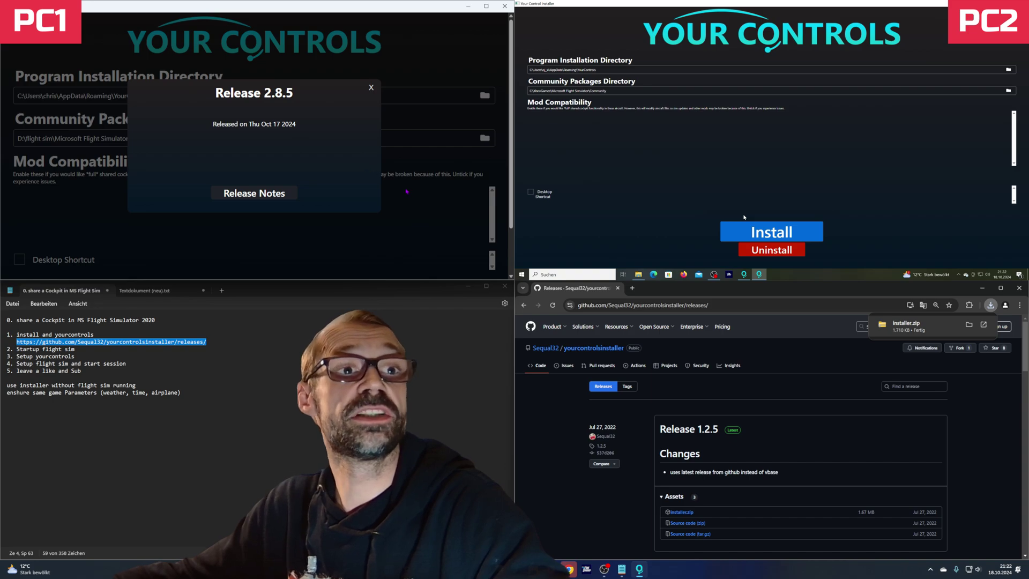
pyautogui.click(371, 87)
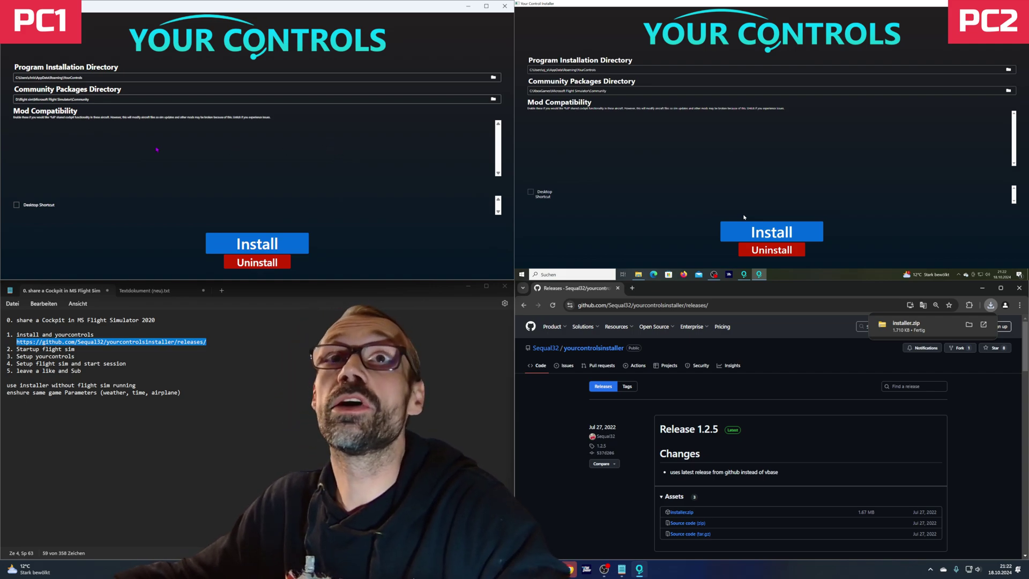
pyautogui.tripleClick(125, 122)
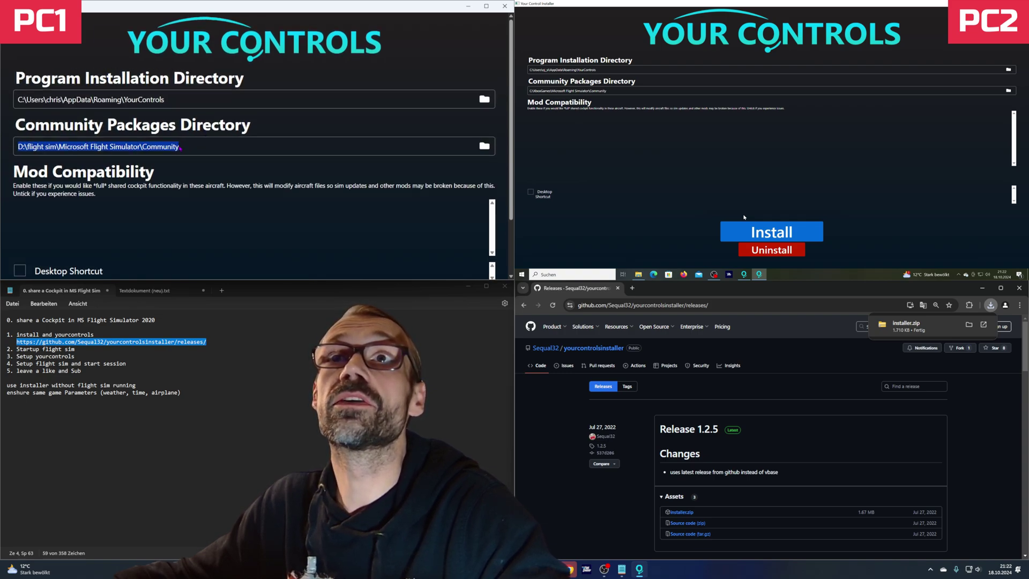
pyautogui.click(22, 271)
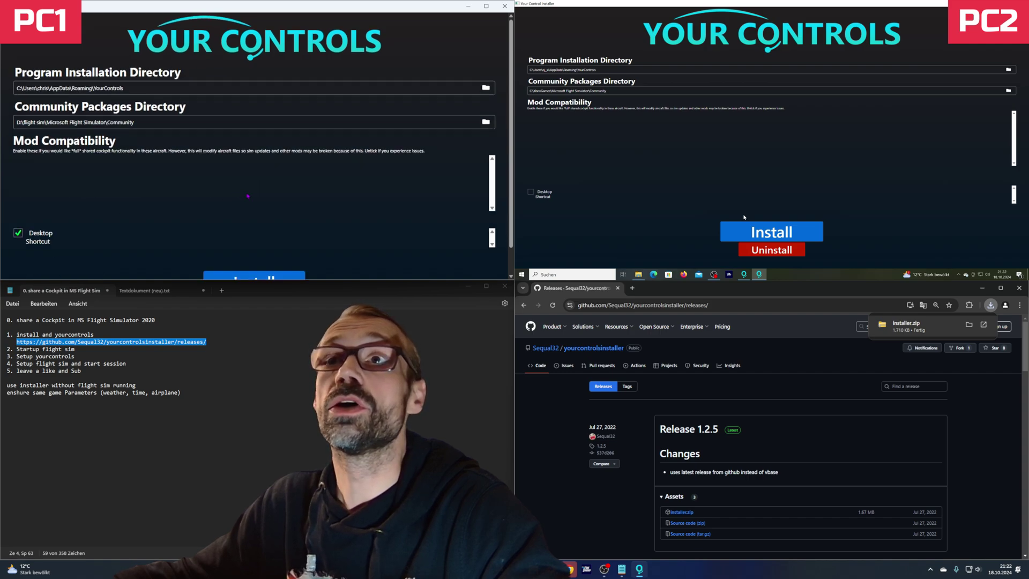
pyautogui.click(257, 245)
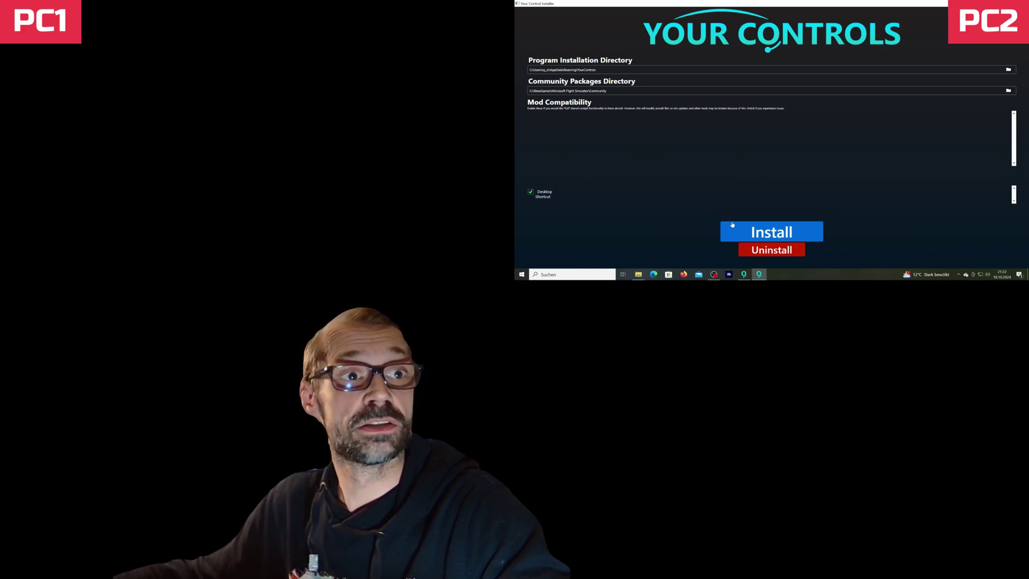
pyautogui.click(733, 226)
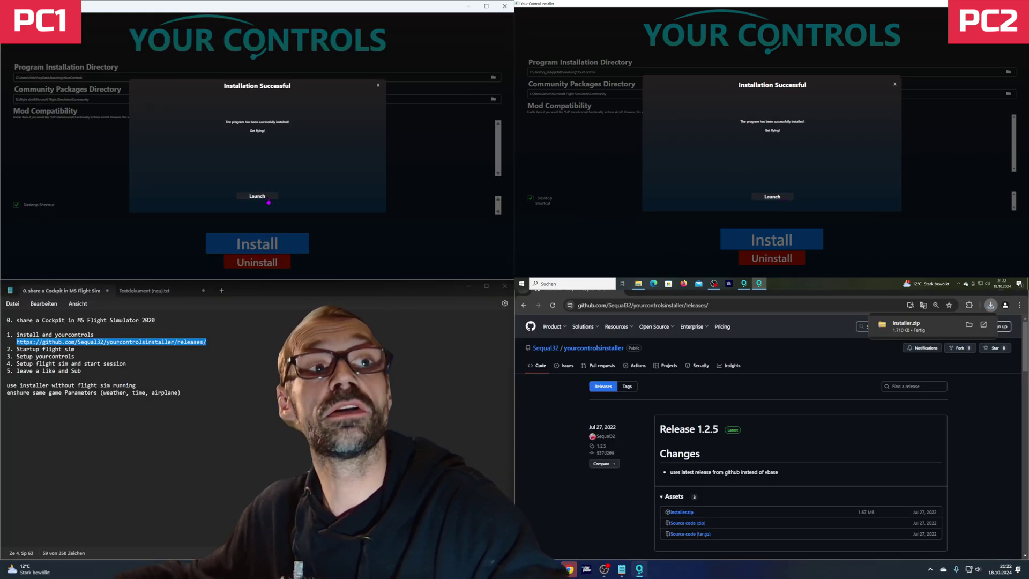
pyautogui.click(788, 196)
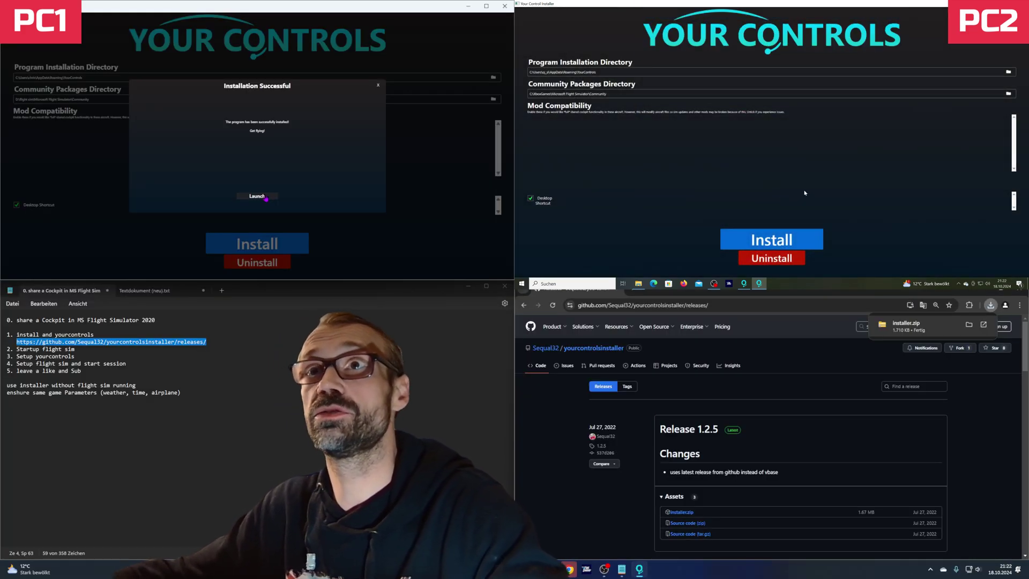
# - Launch YourControls on PC1, bring its window forward, and close the Downloads window
pyautogui.click(265, 196)
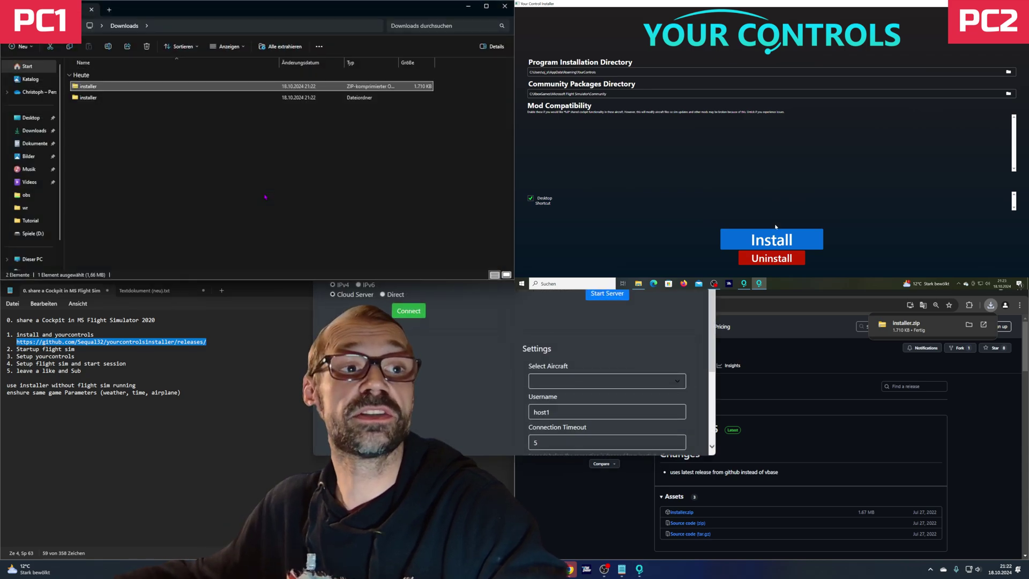
pyautogui.click(746, 283)
pyautogui.click(747, 284)
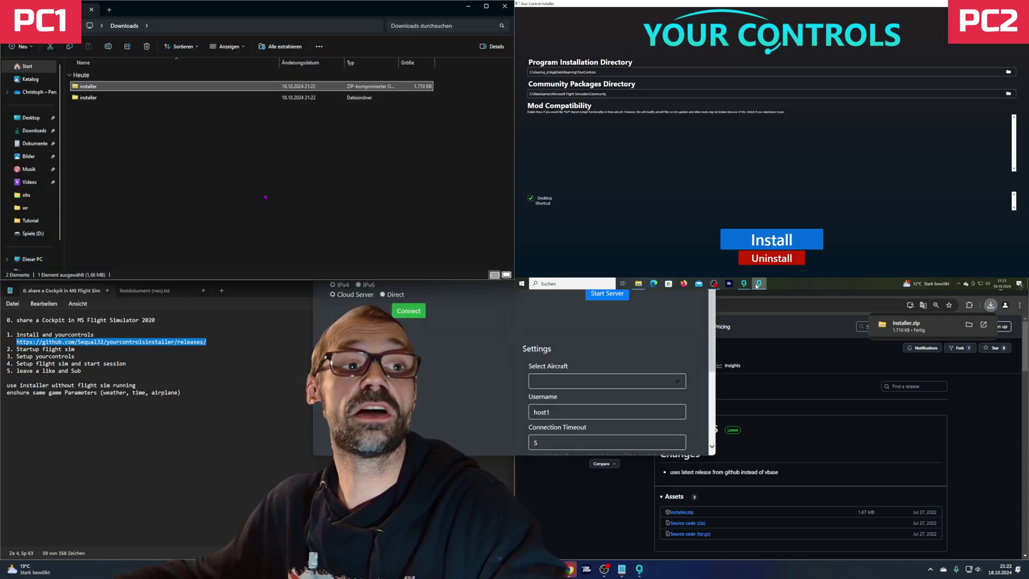
pyautogui.click(747, 285)
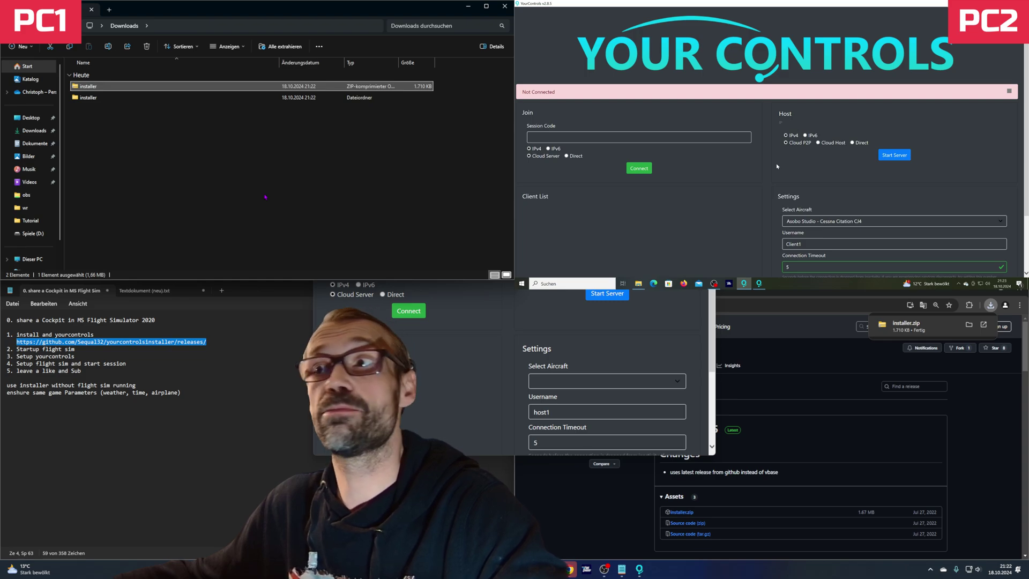
pyautogui.click(505, 7)
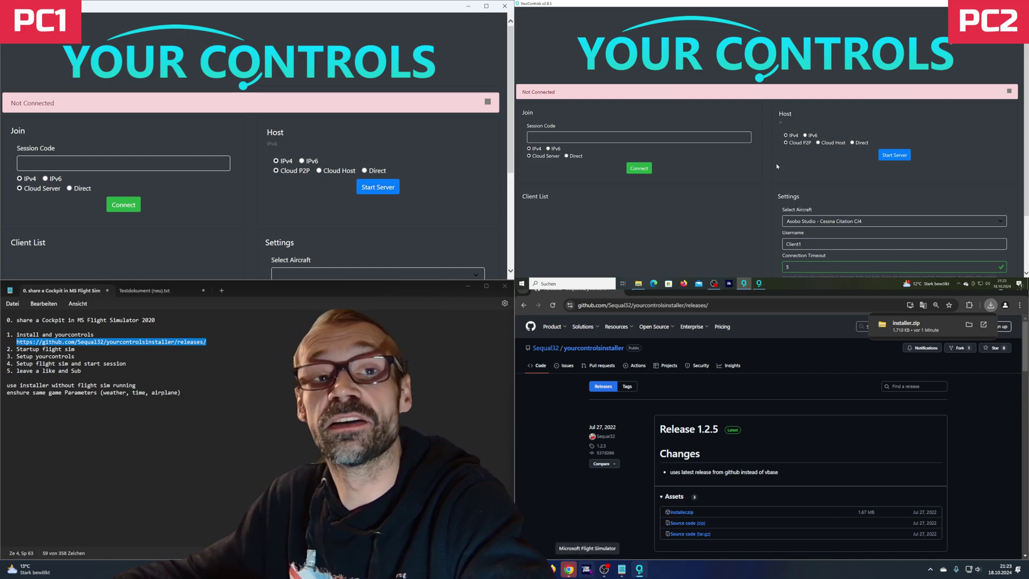
# - Start Microsoft Flight Simulator on PC1 and PC2 and wait for the main menu
pyautogui.click(587, 569)
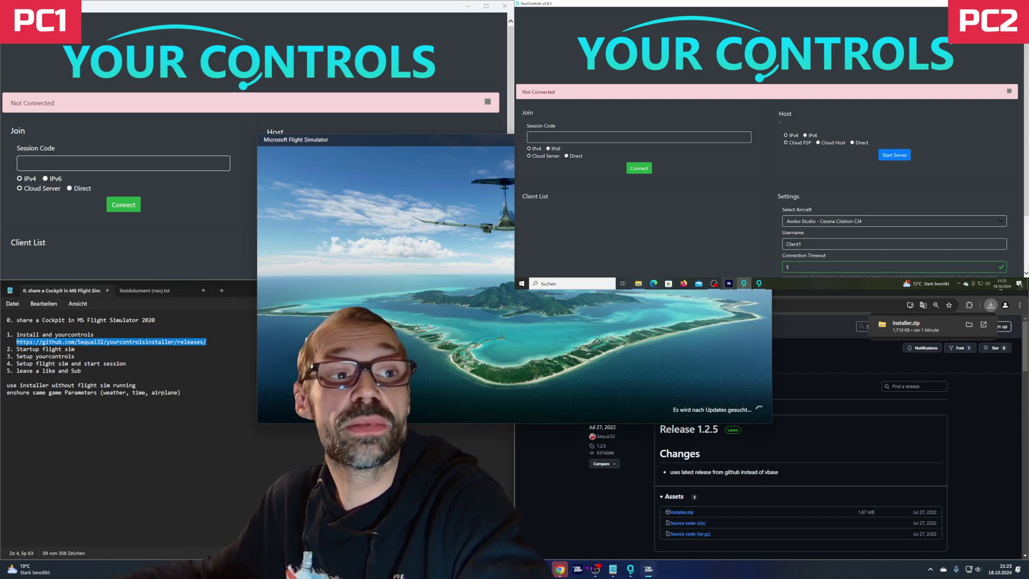
pyautogui.click(734, 283)
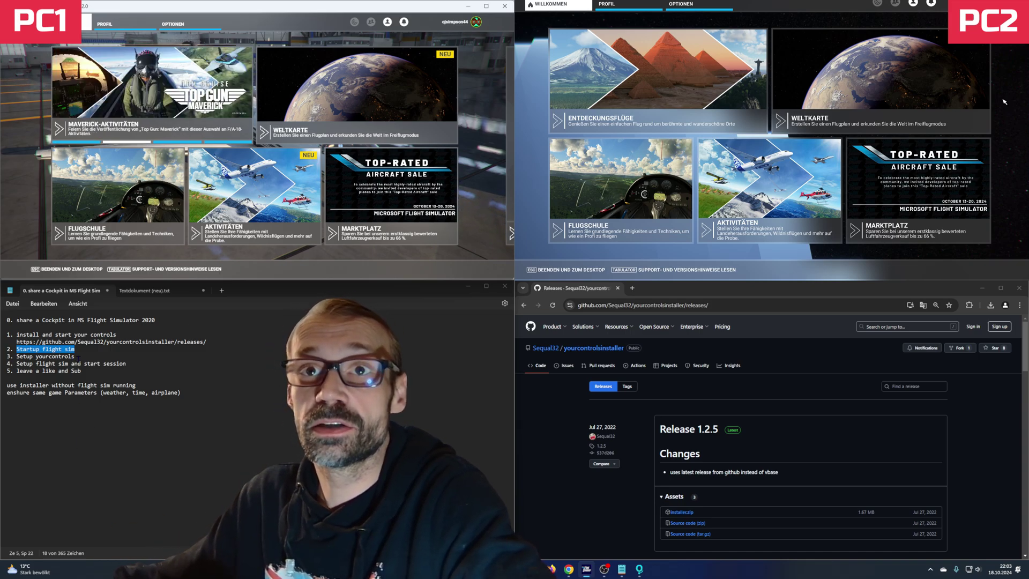
pyautogui.moveTo(75, 357); pyautogui.dragTo(16, 356)
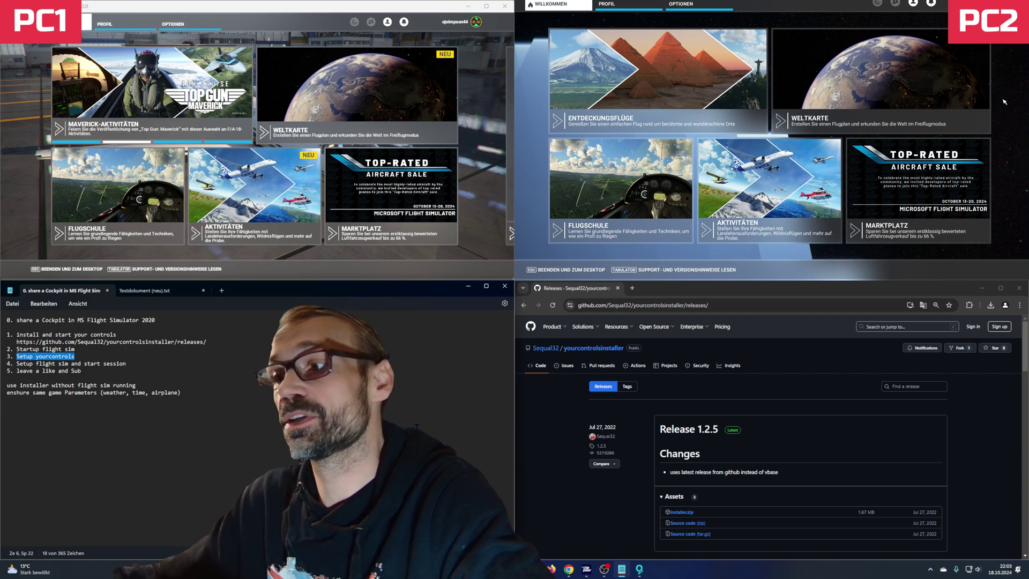
# - On PC1 set username Host1, select Asobo Studio - Cessna Citation CJ4, and save settings
pyautogui.click(639, 568)
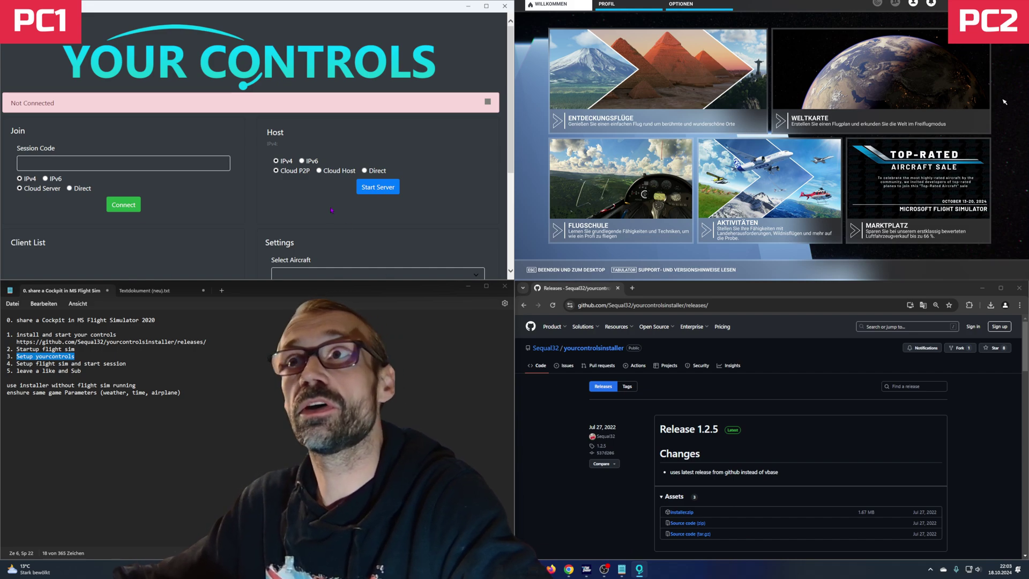
pyautogui.scroll(-2, 339, 206)
pyautogui.moveTo(293, 226); pyautogui.dragTo(260, 226)
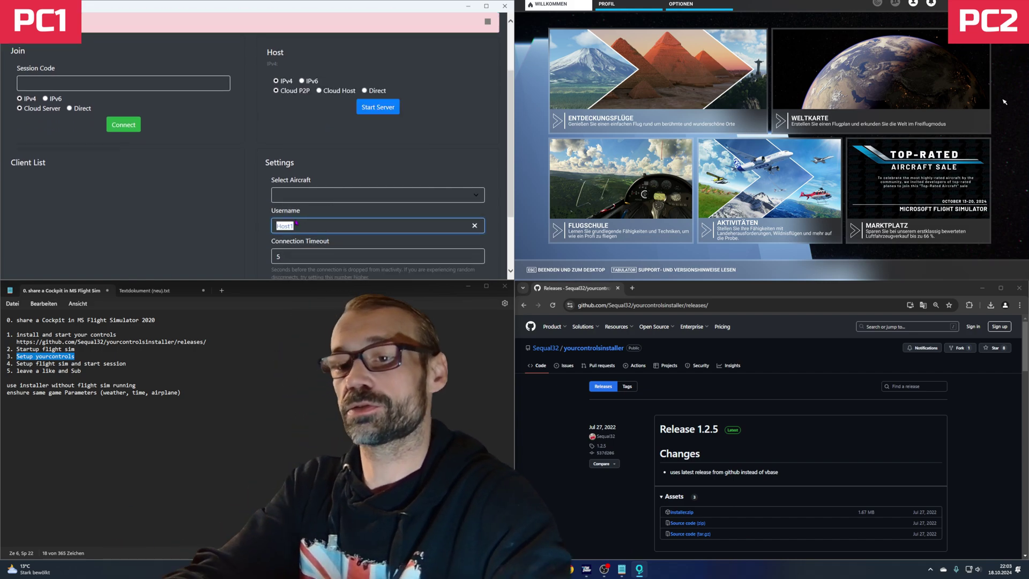
pyautogui.click(294, 221)
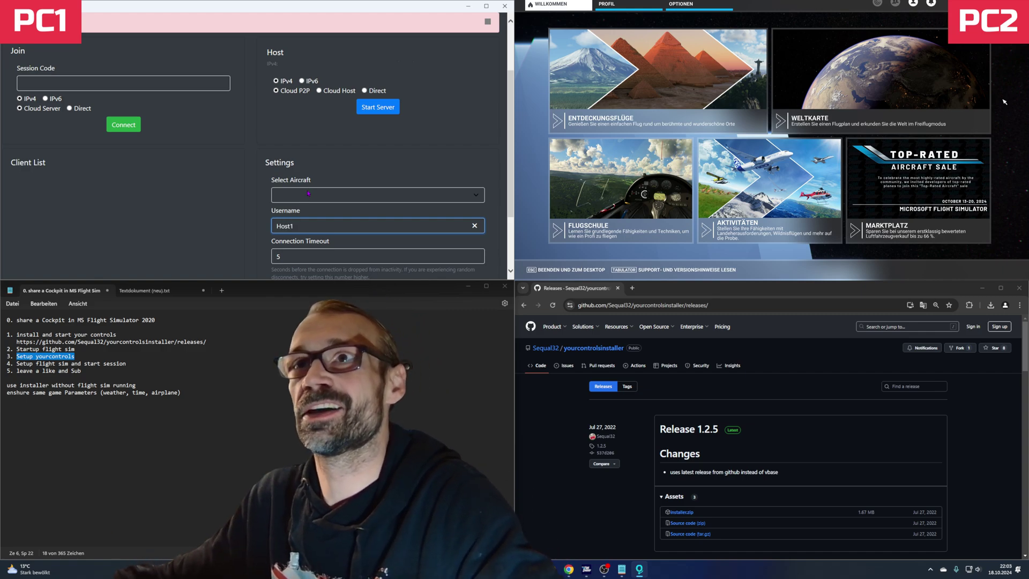
pyautogui.click(376, 195)
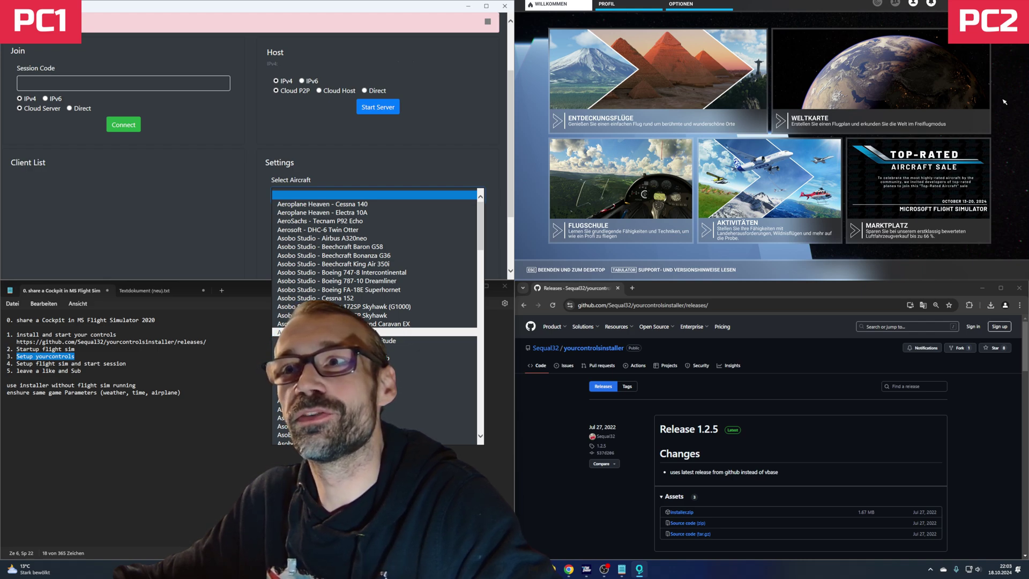
pyautogui.click(338, 332)
pyautogui.scroll(-3, 384, 225)
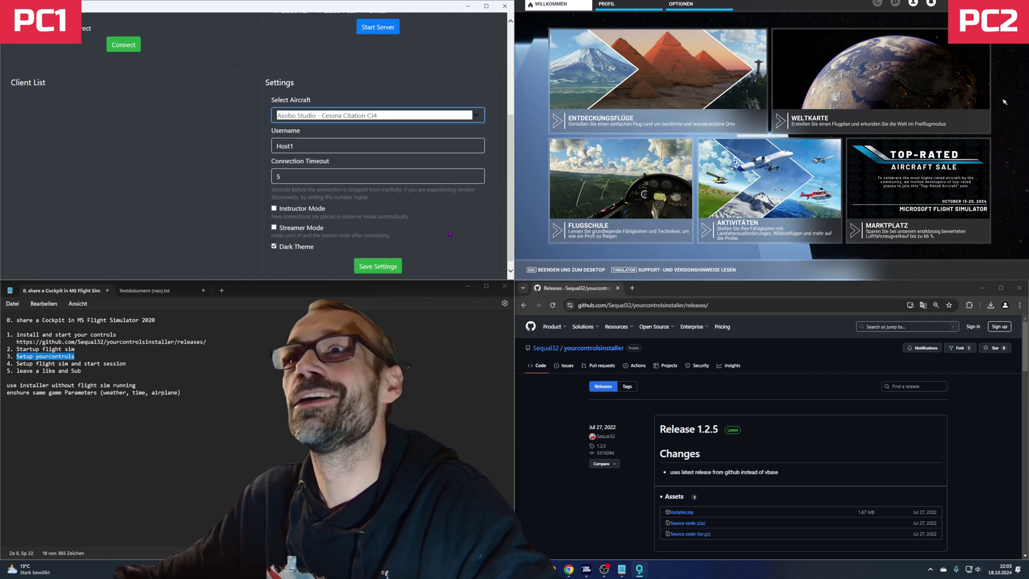
pyautogui.click(387, 265)
# - Start the server and select the generated session code to share
pyautogui.scroll(5, 454, 228)
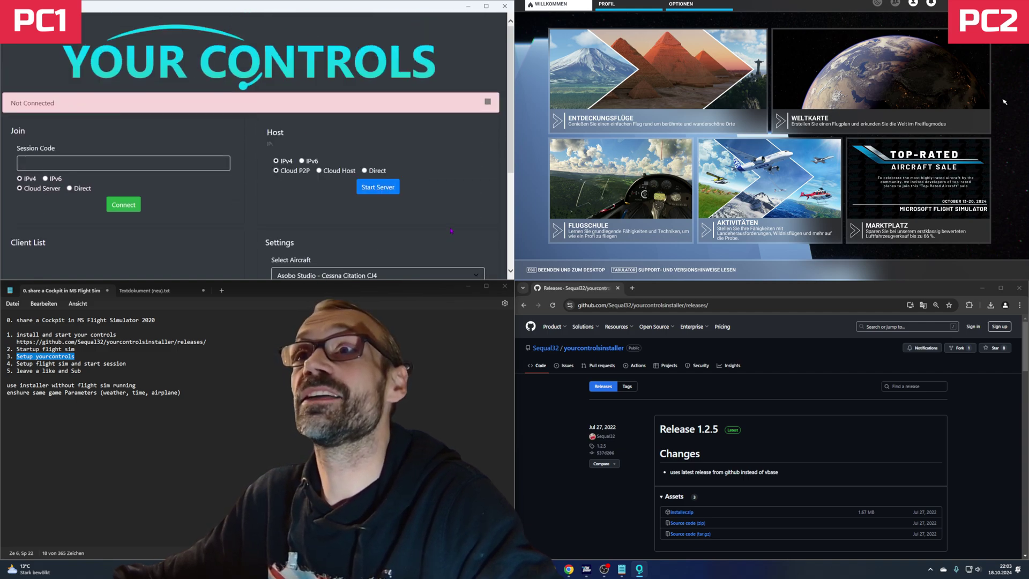
pyautogui.click(366, 188)
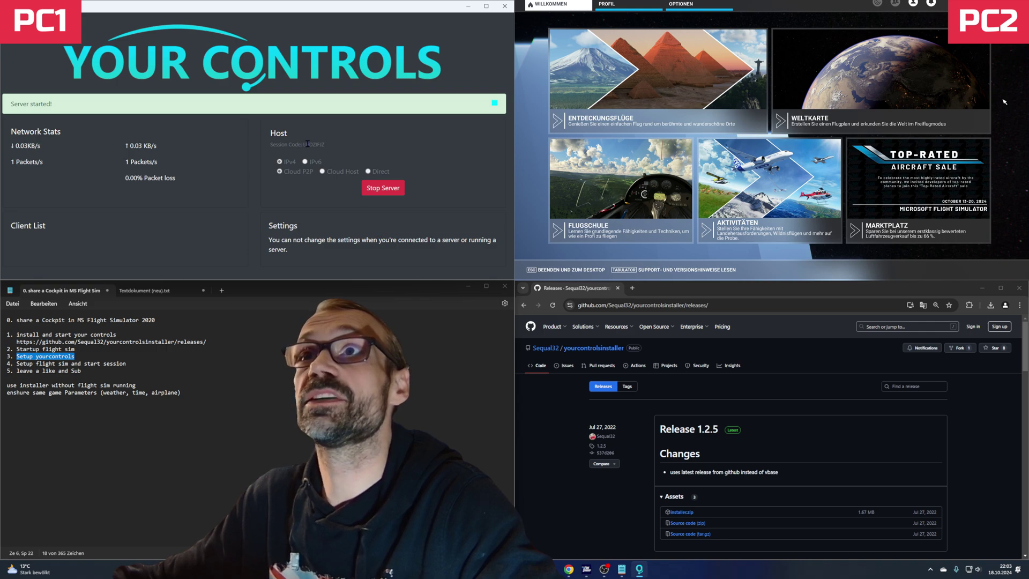
pyautogui.tripleClick(307, 144)
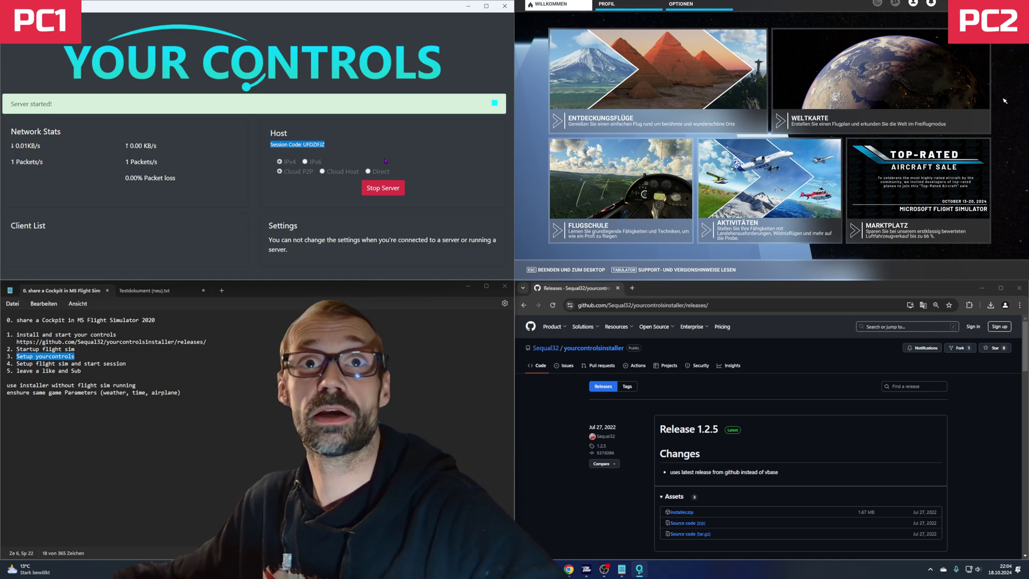
# - On PC2 select Asobo Studio - Cessna Citation CJ4 as the aircraft and save settings
pyautogui.hotkey('alt', 'Tab')
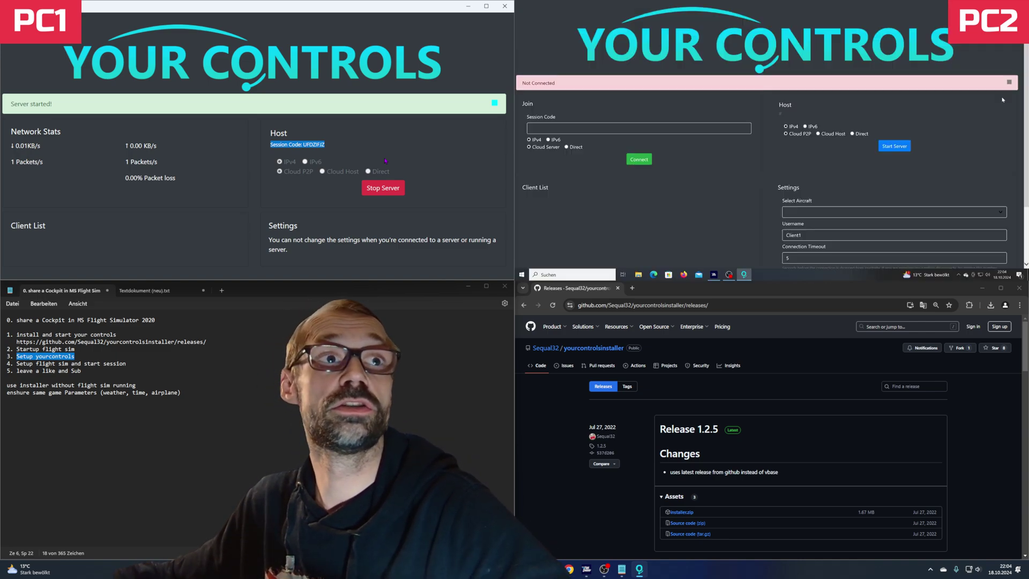
pyautogui.scroll(-2, 964, 129)
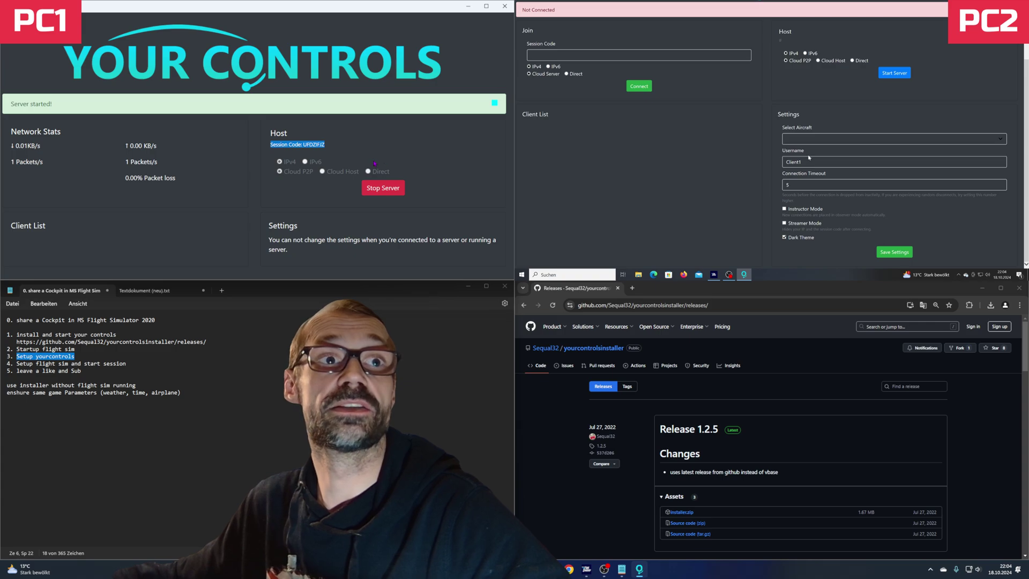
pyautogui.press('End')
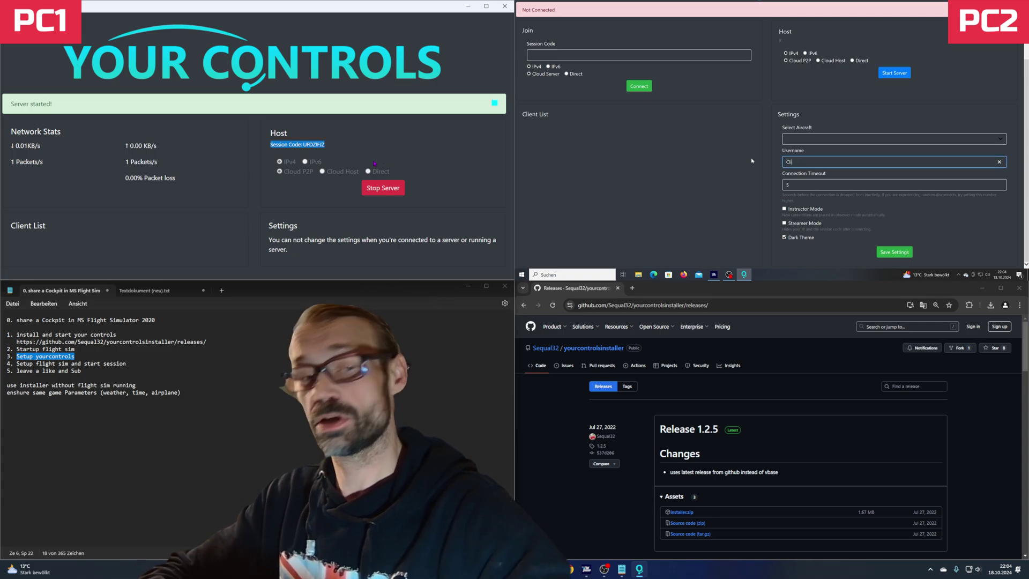
pyautogui.click(1000, 138)
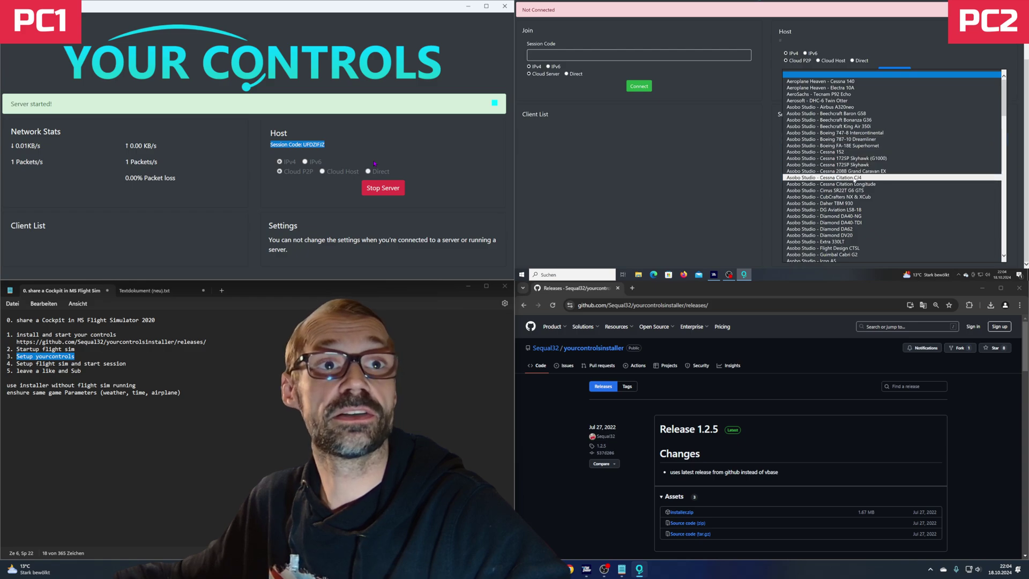
pyautogui.click(892, 177)
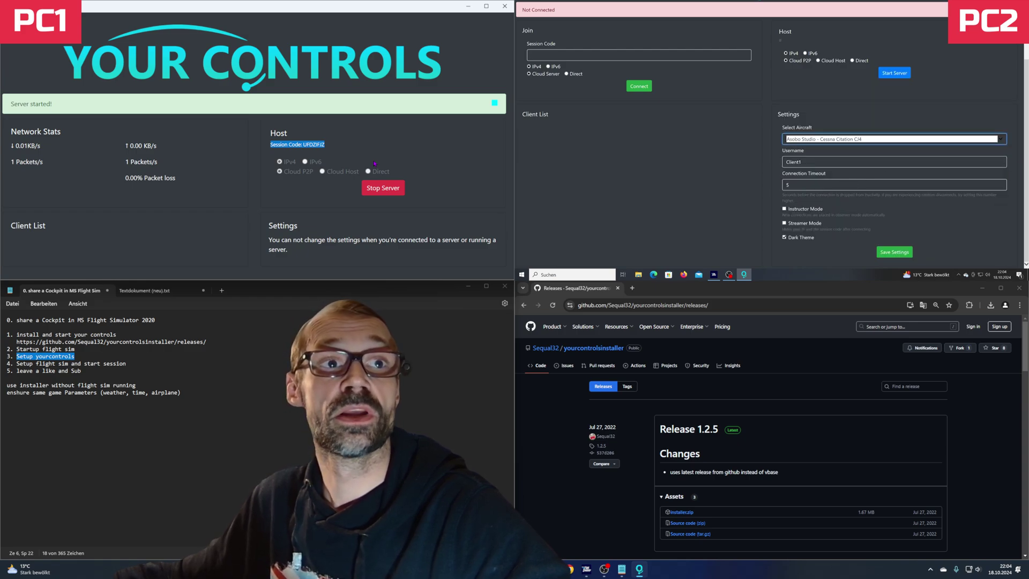
pyautogui.click(894, 252)
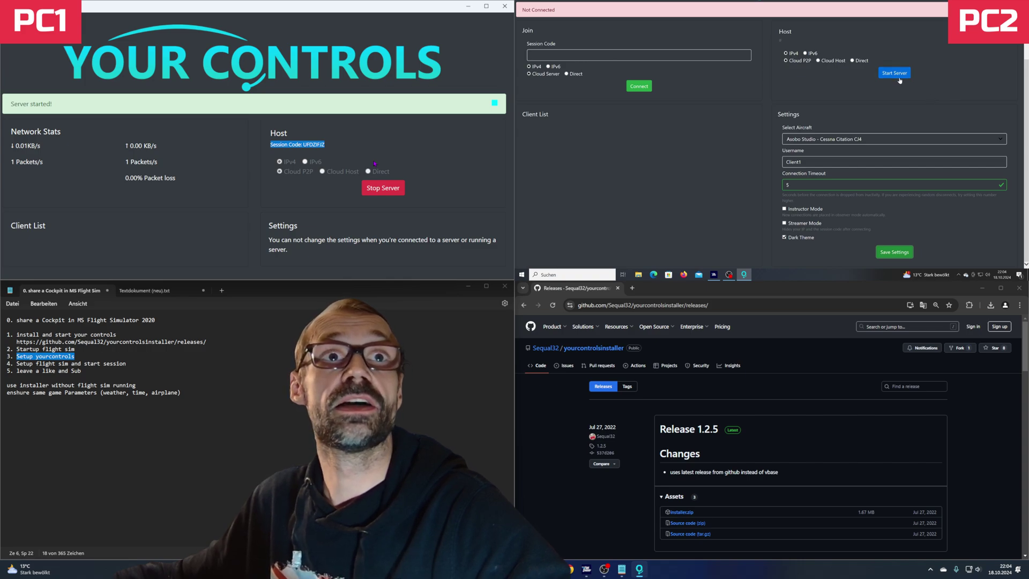
# - Enter the host's session code and connect the client to the session
pyautogui.scroll(2, 721, 106)
pyautogui.click(720, 55)
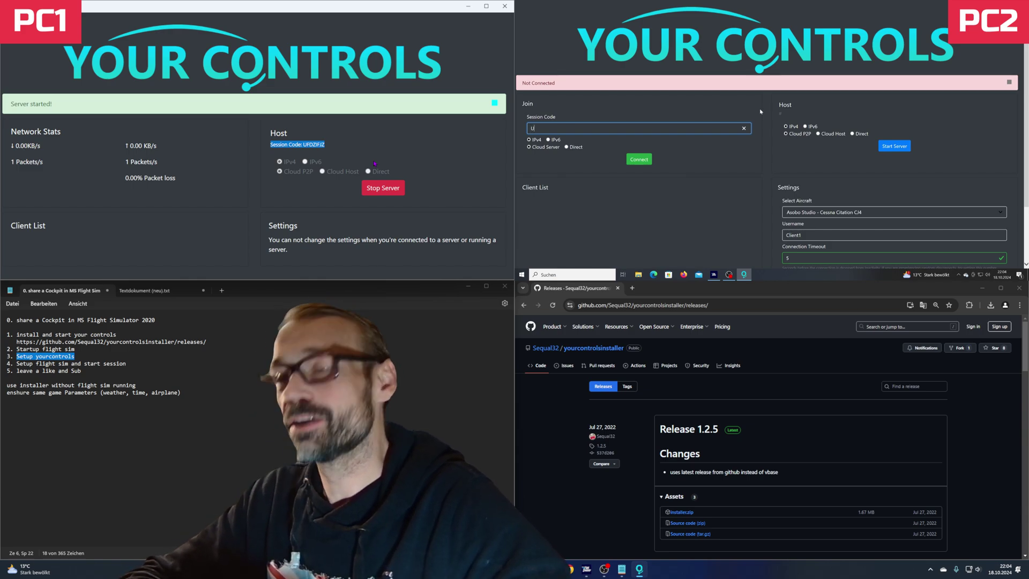
pyautogui.write('FDZI')
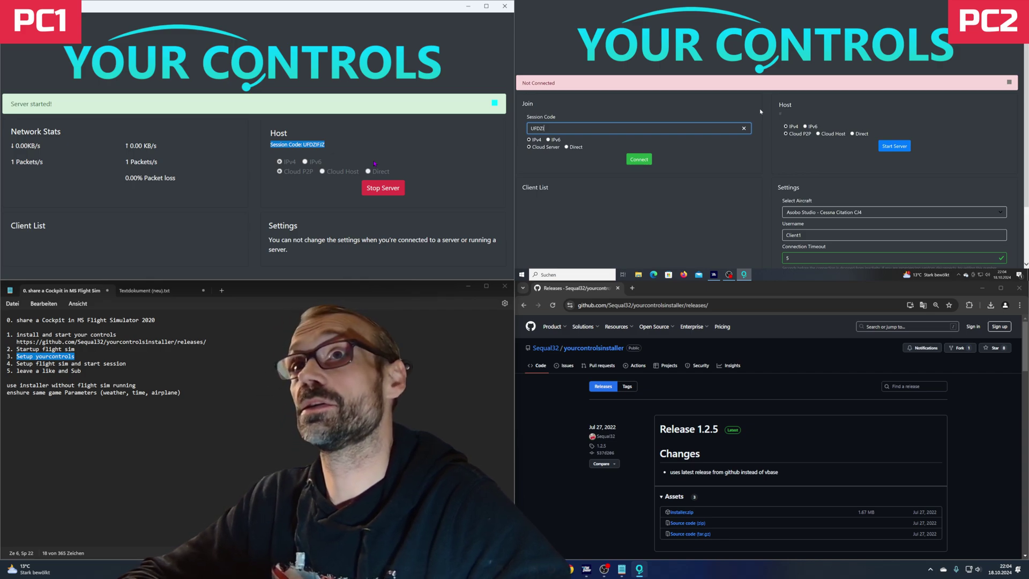
pyautogui.write('FJZ')
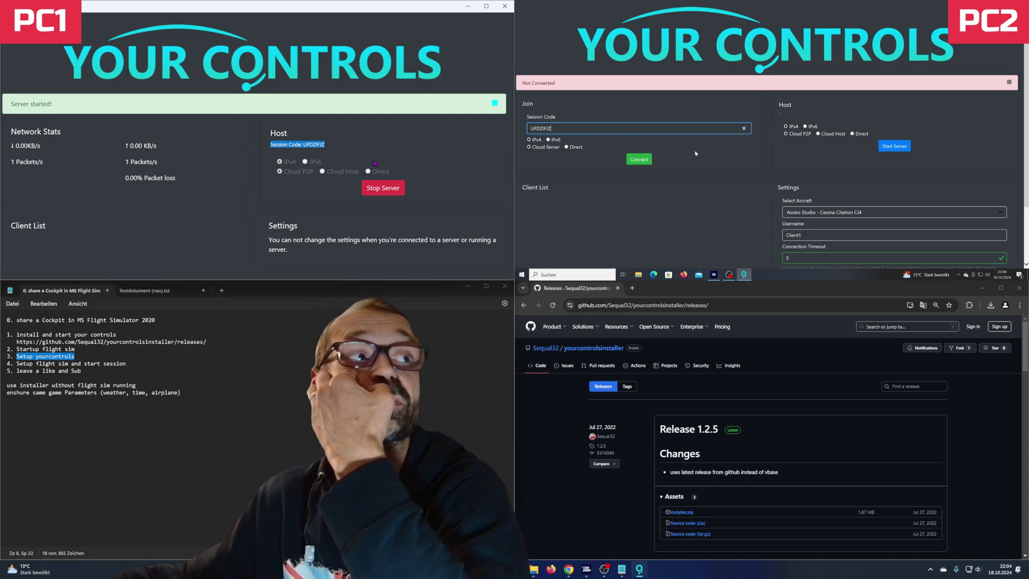
pyautogui.click(639, 160)
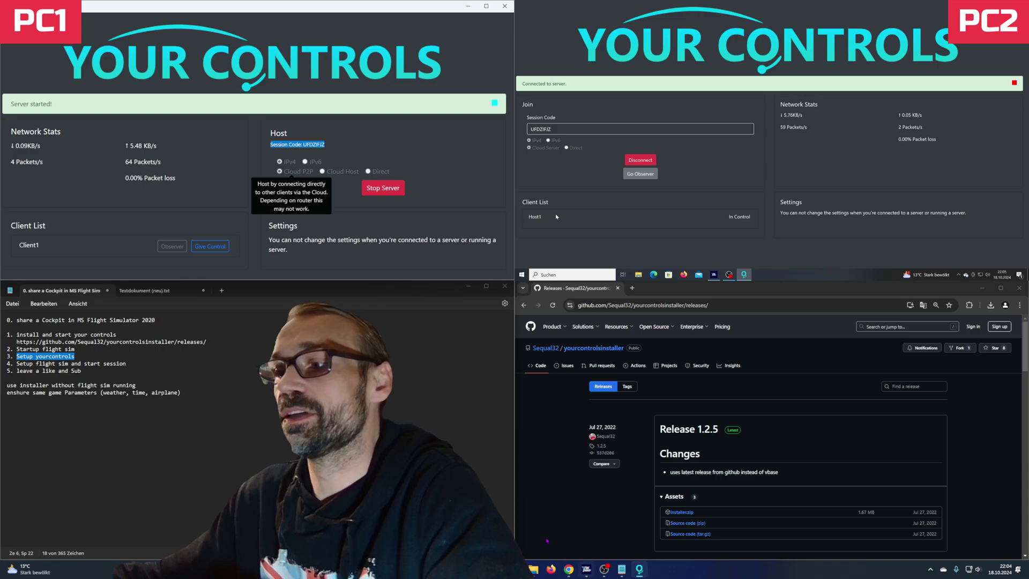
pyautogui.moveTo(20, 363); pyautogui.dragTo(126, 364)
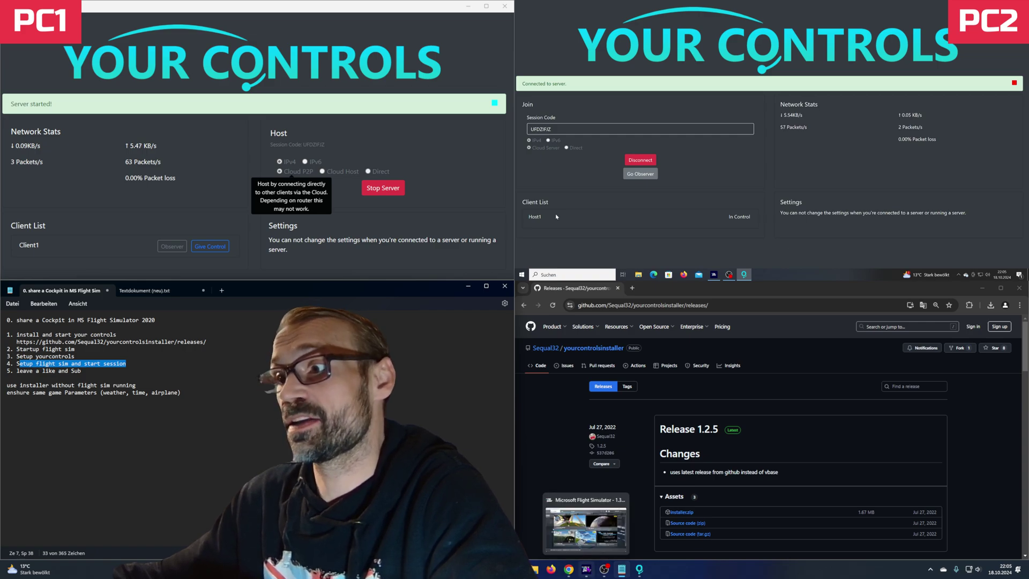
# - On the host, open the world map and search for the airport EDDC
pyautogui.click(586, 569)
pyautogui.click(329, 92)
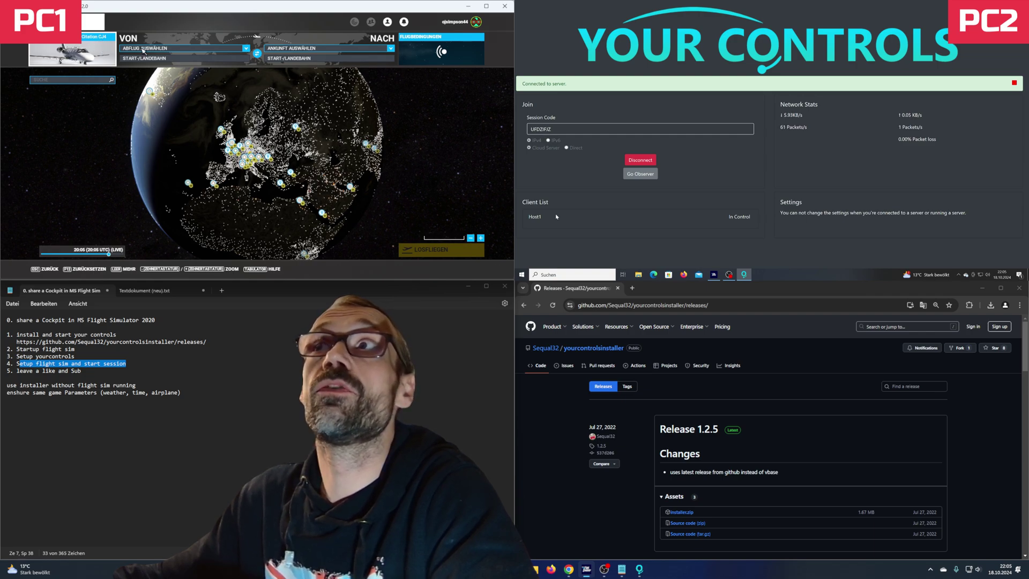
pyautogui.click(57, 84)
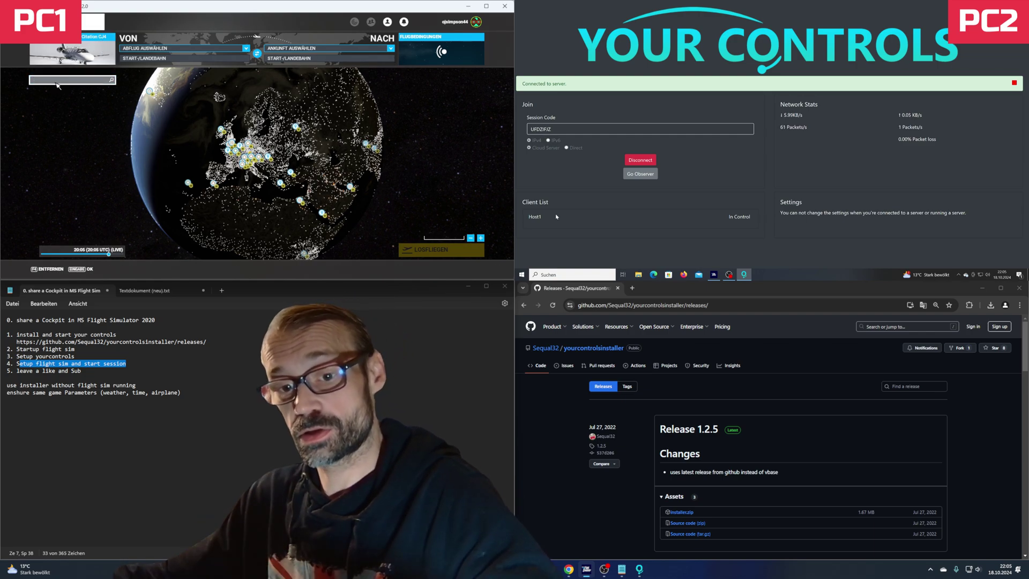
pyautogui.write('ED')
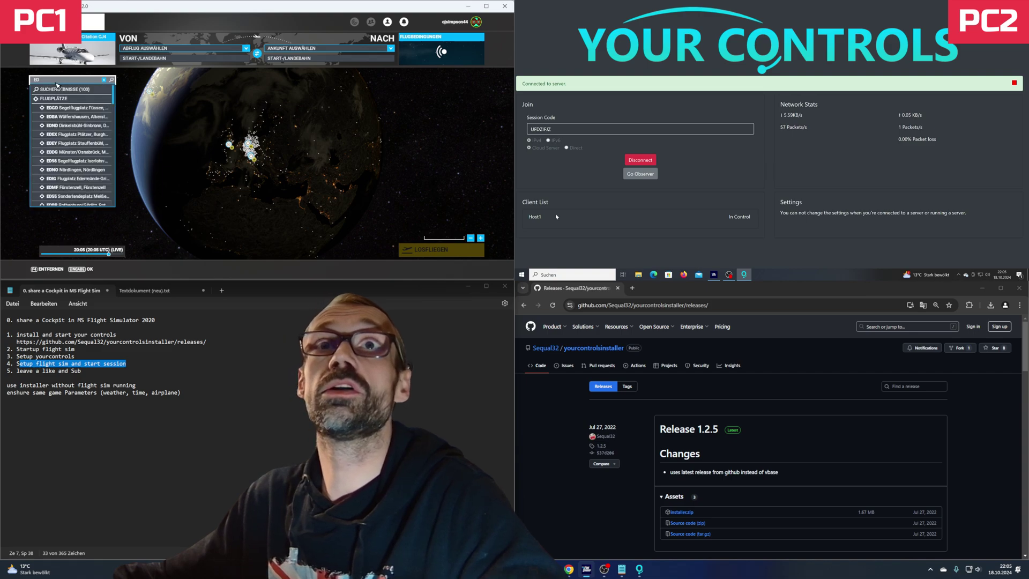
pyautogui.write('DC')
pyautogui.press('Return')
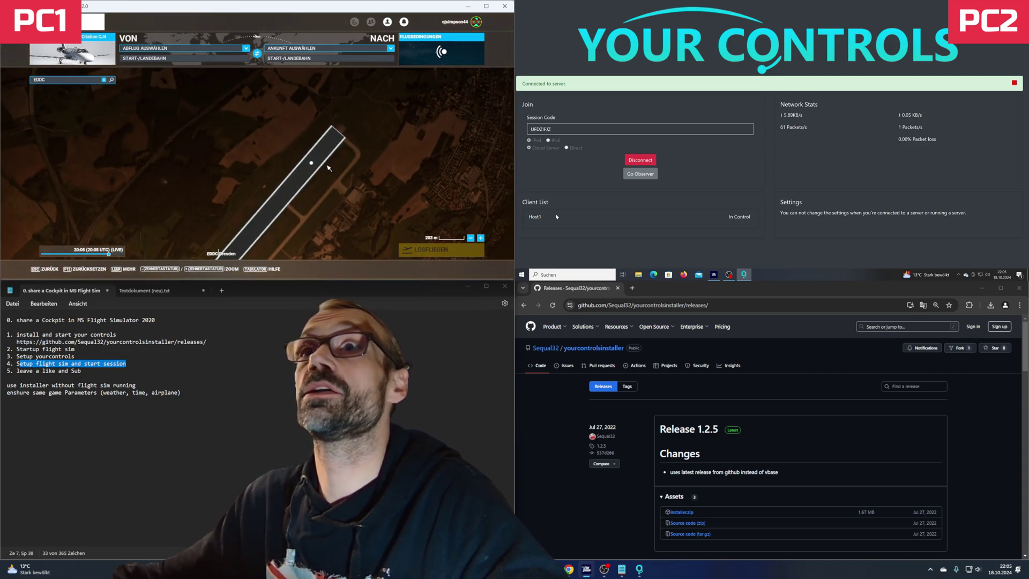
# - Set EDDC runway 22 as departure and review the flight conditions
pyautogui.click(313, 163)
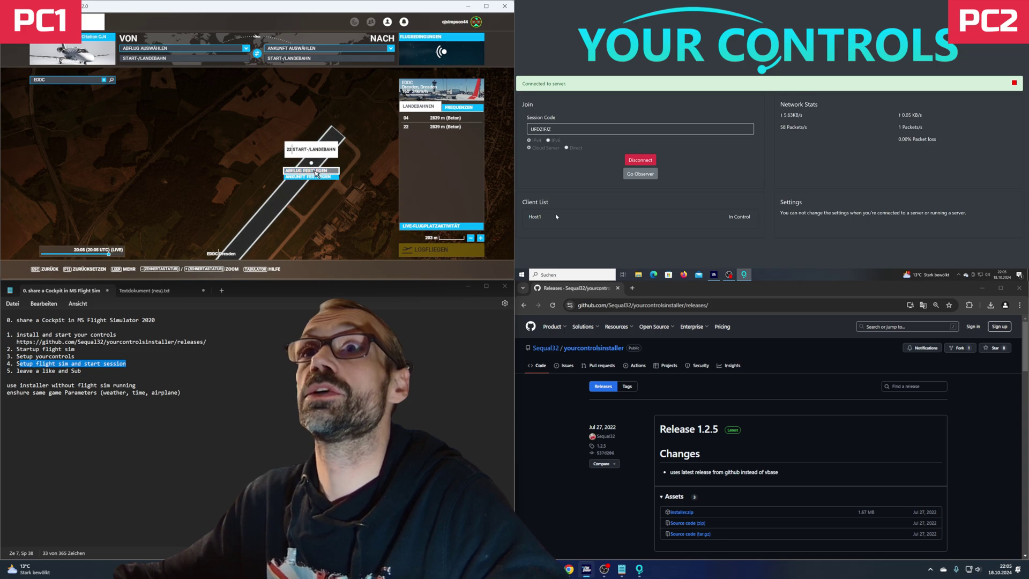
pyautogui.click(318, 171)
pyautogui.click(455, 55)
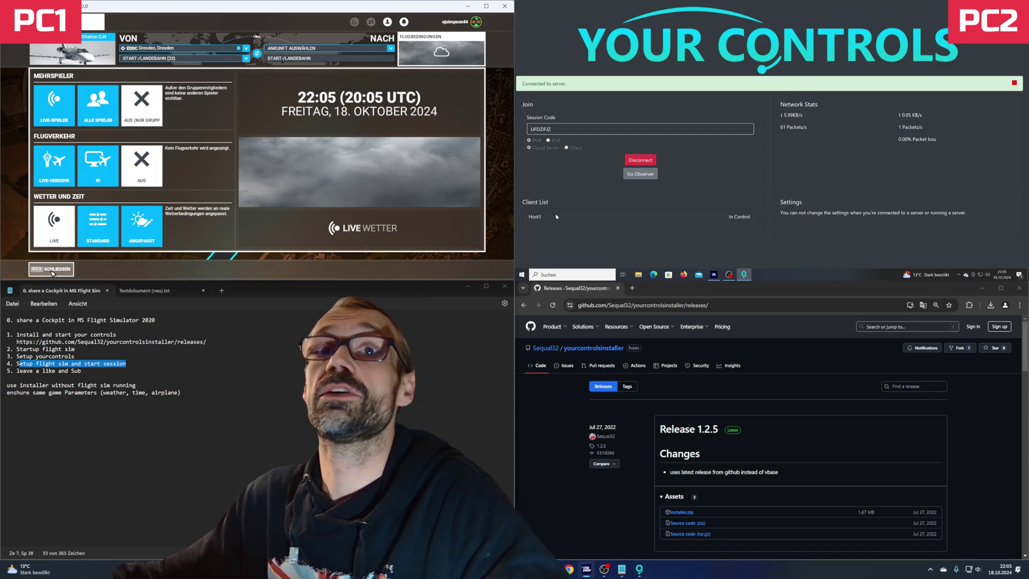
pyautogui.click(51, 270)
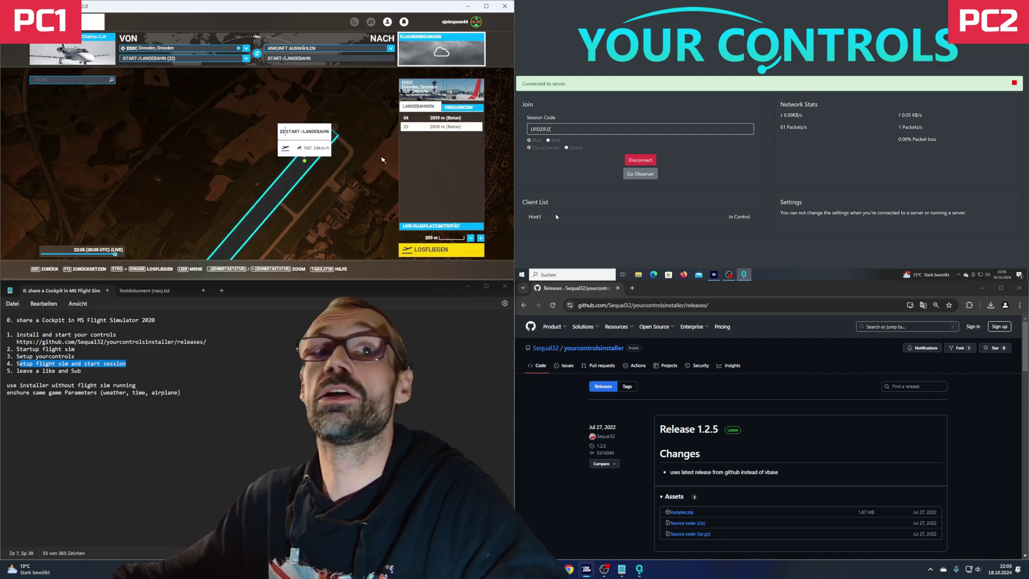
# - On the client's world map, set EDDC runway 22 as the departure
pyautogui.click(714, 274)
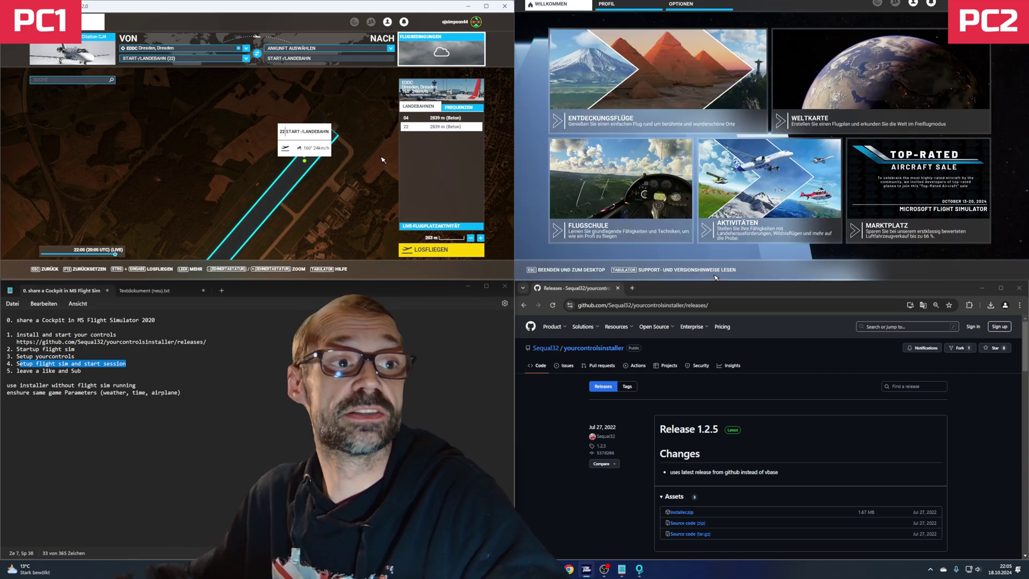
pyautogui.click(817, 116)
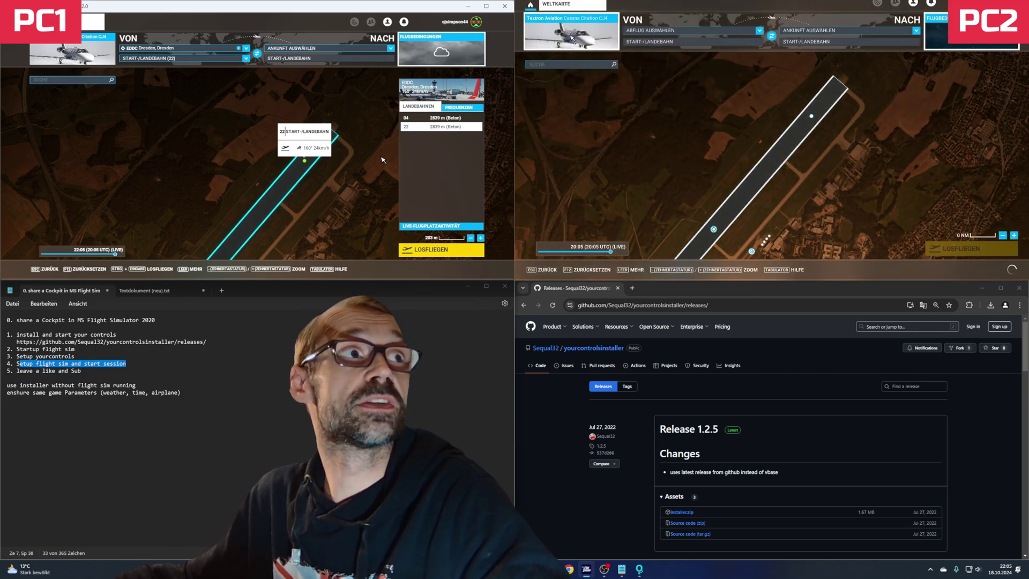
pyautogui.click(820, 126)
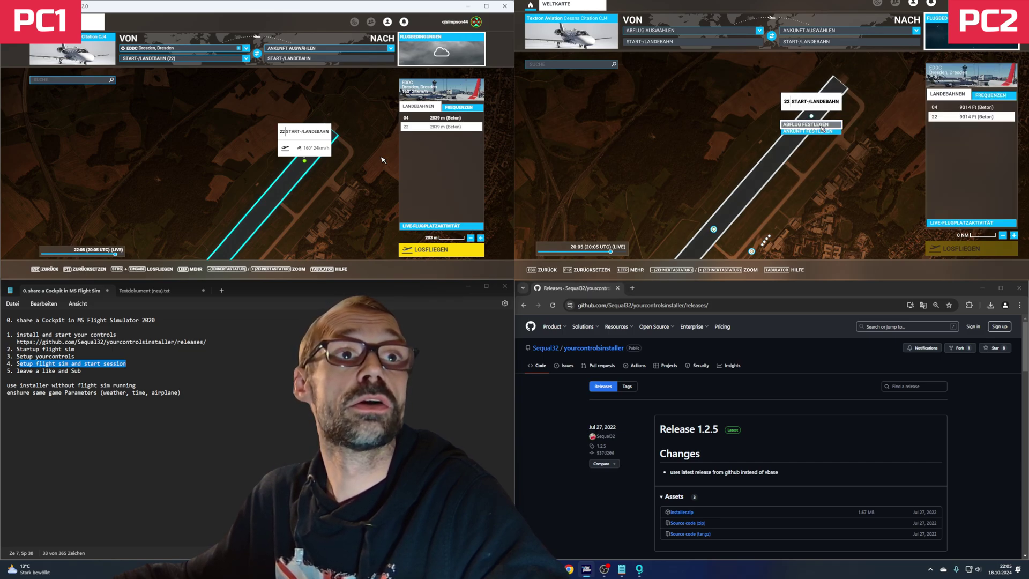
pyautogui.click(821, 125)
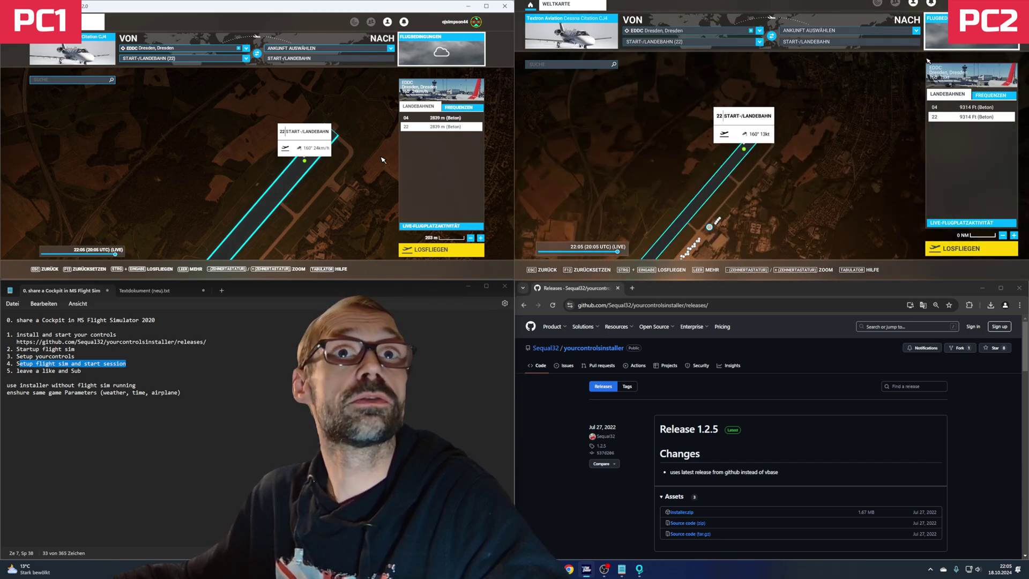
# - Compare the client's flight conditions with the host and dismiss the stray custom map point
pyautogui.click(937, 31)
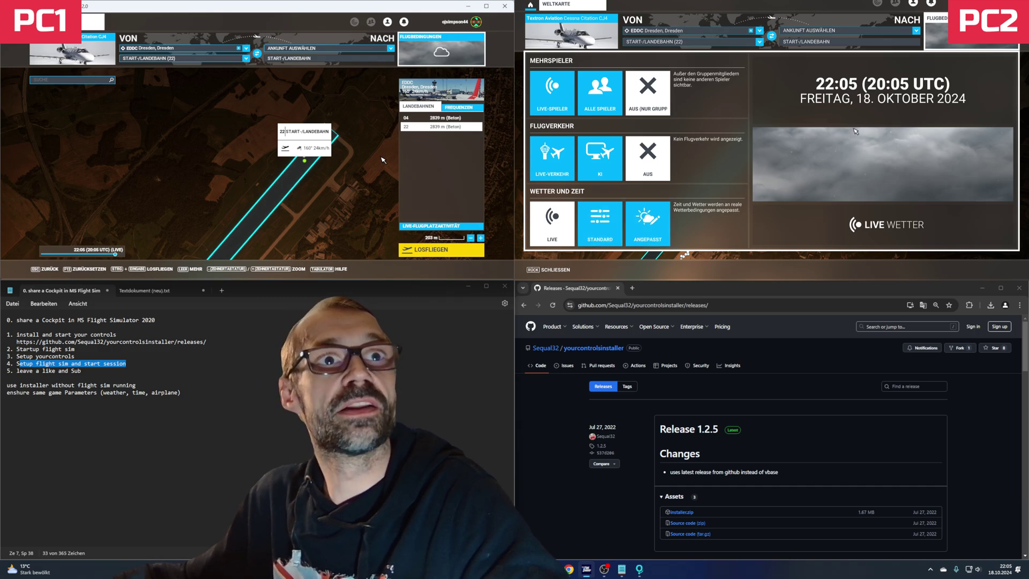
pyautogui.click(562, 6)
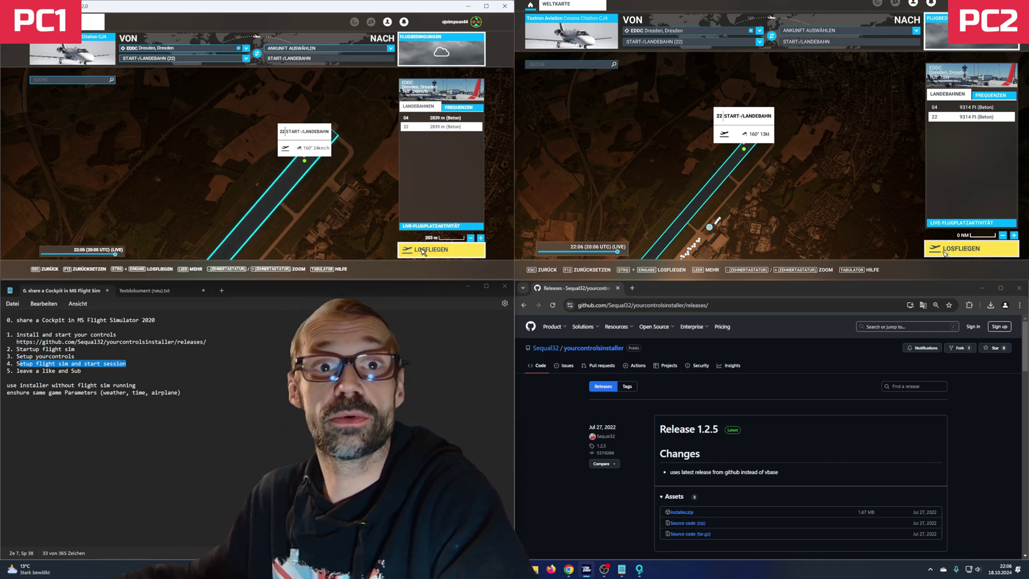
pyautogui.click(891, 227)
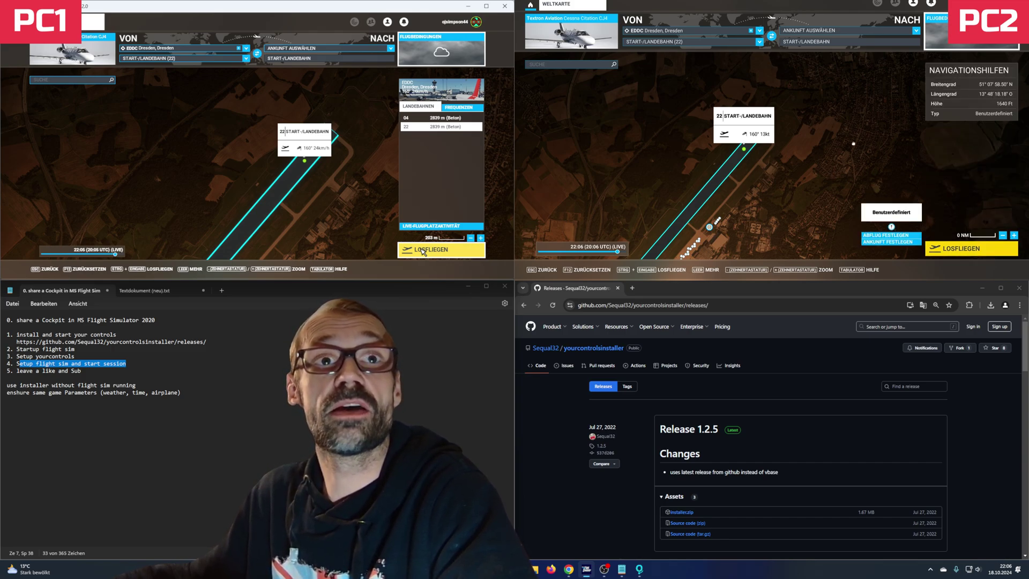
pyautogui.click(814, 205)
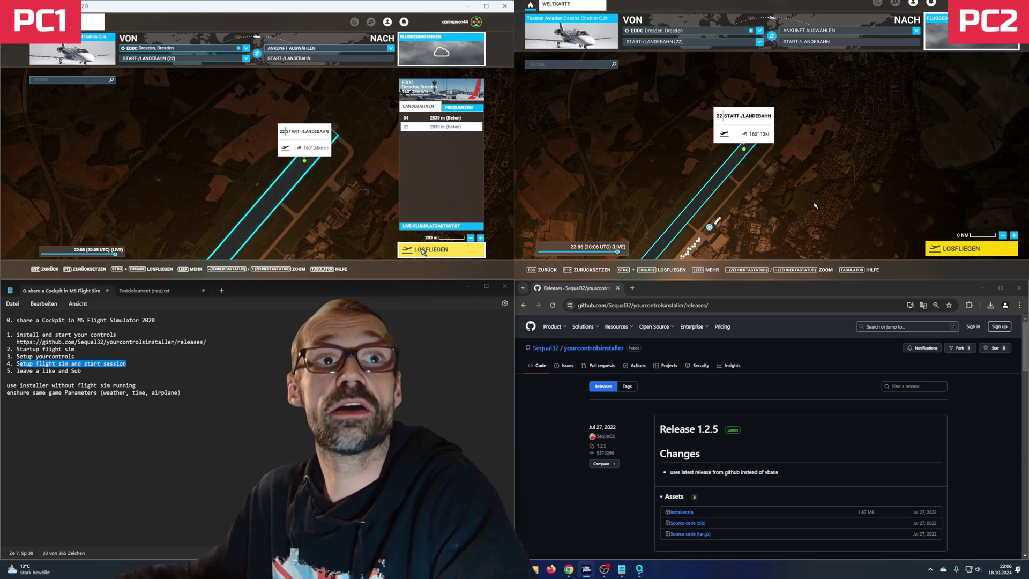
# - Start the flight with Losfliegen on both PCs, then enter the cockpit with Bereit zum Fliegen
pyautogui.click(962, 250)
pyautogui.click(424, 251)
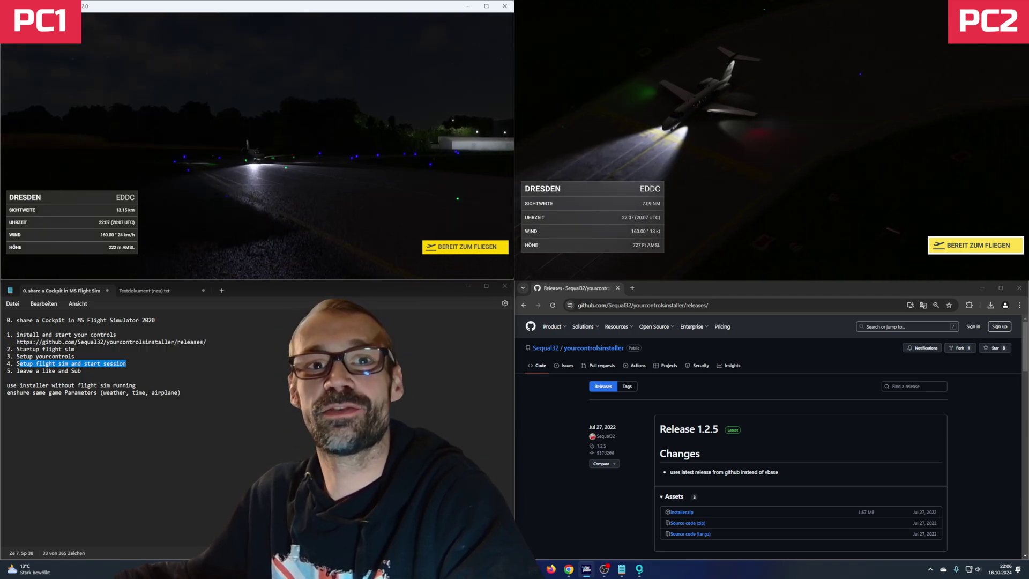
pyautogui.click(955, 248)
pyautogui.click(456, 244)
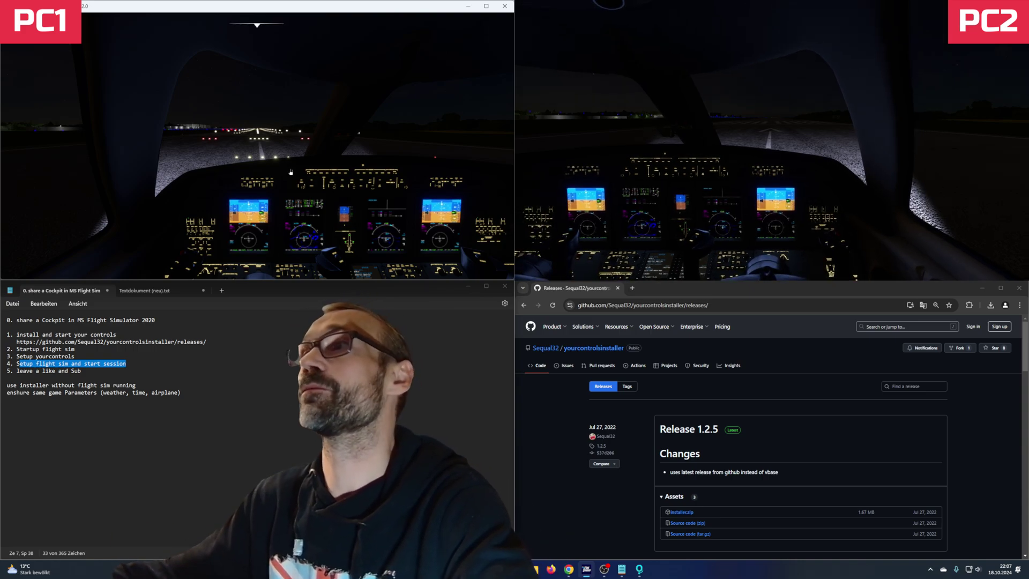
# - Switch PC1's simulator to fullscreen with Alt+Enter and adjust the vertical speed wheel in flight
pyautogui.moveTo(301, 48)
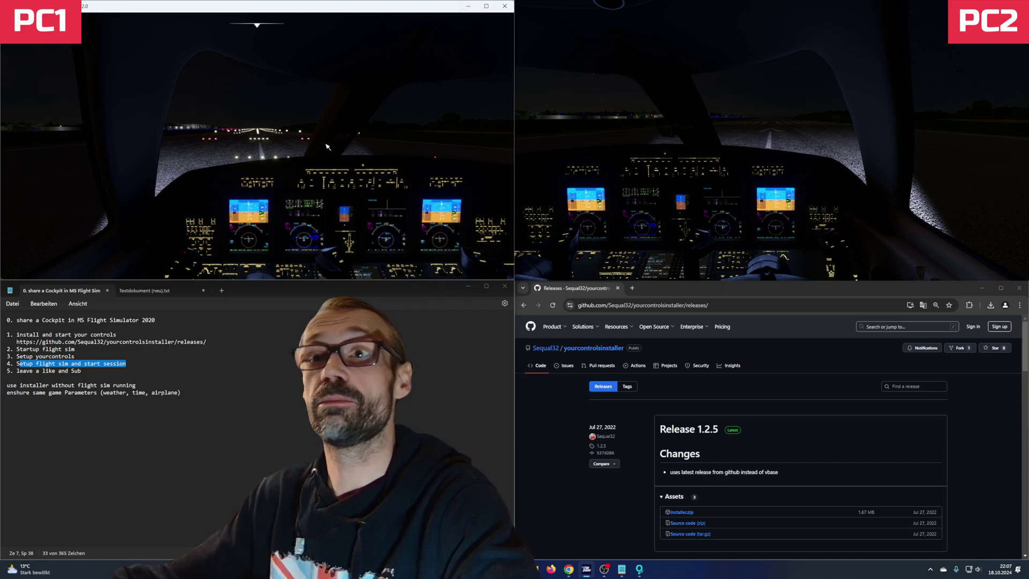
pyautogui.hotkey('alt', 'Return')
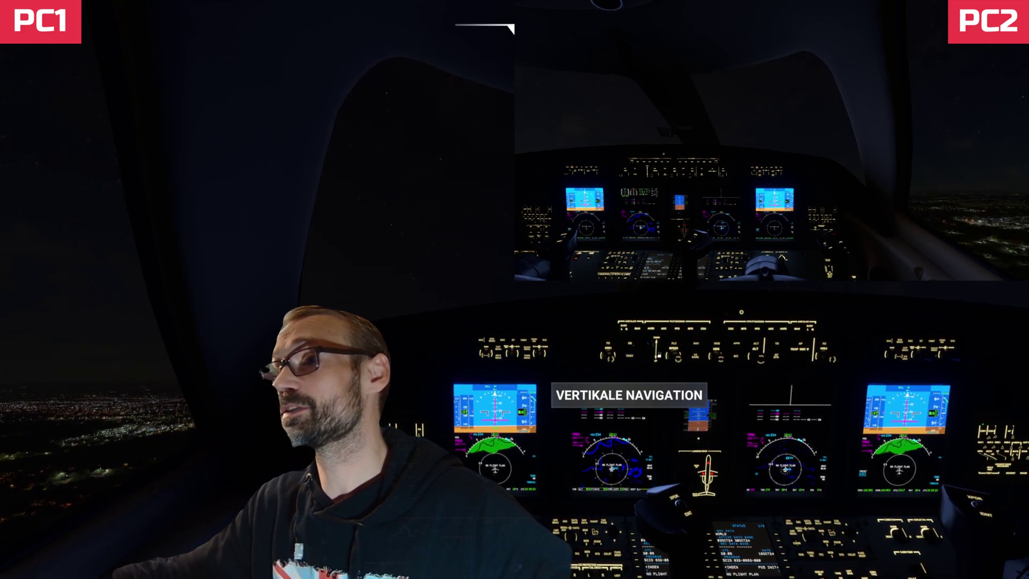
pyautogui.scroll(2, 649, 349)
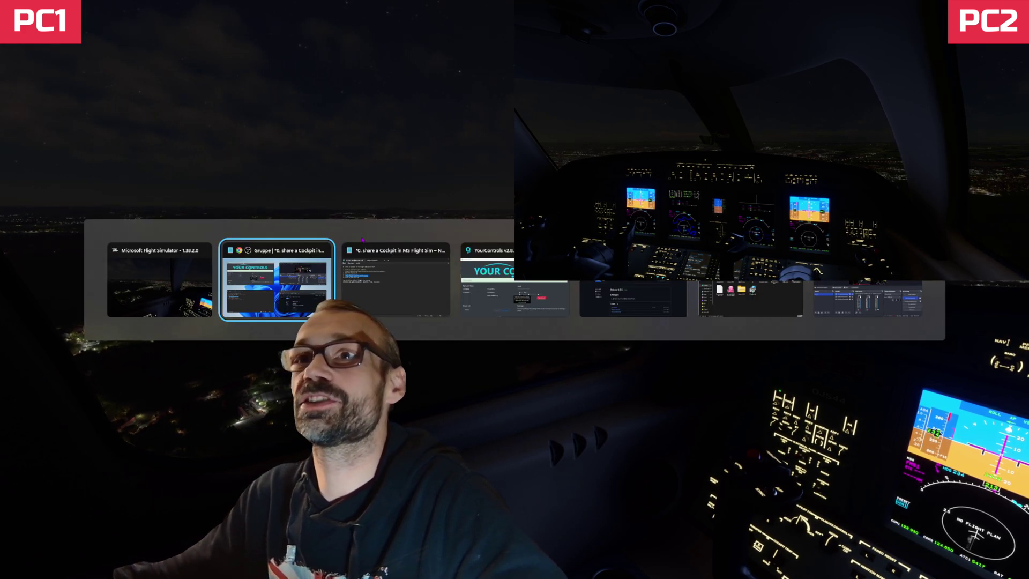
# - On the host PC, give Client1 control of the shared CJ4 from the YourControls client list
pyautogui.click(360, 243)
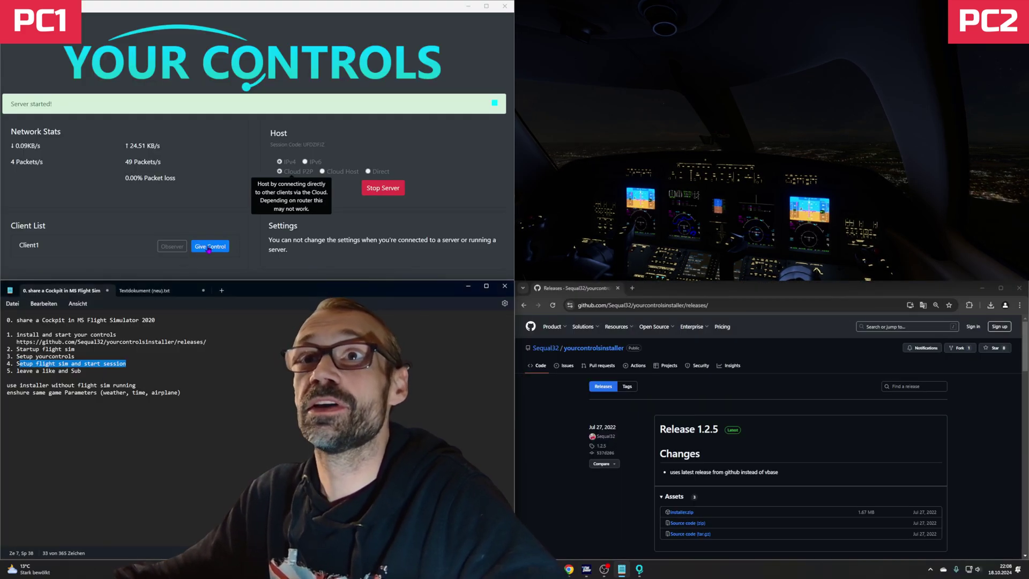
pyautogui.click(210, 246)
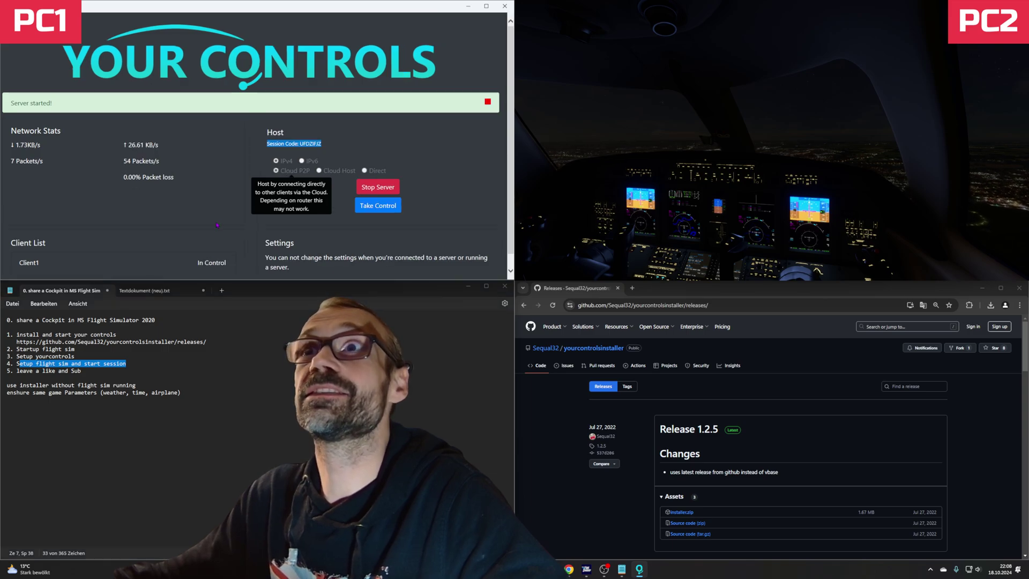